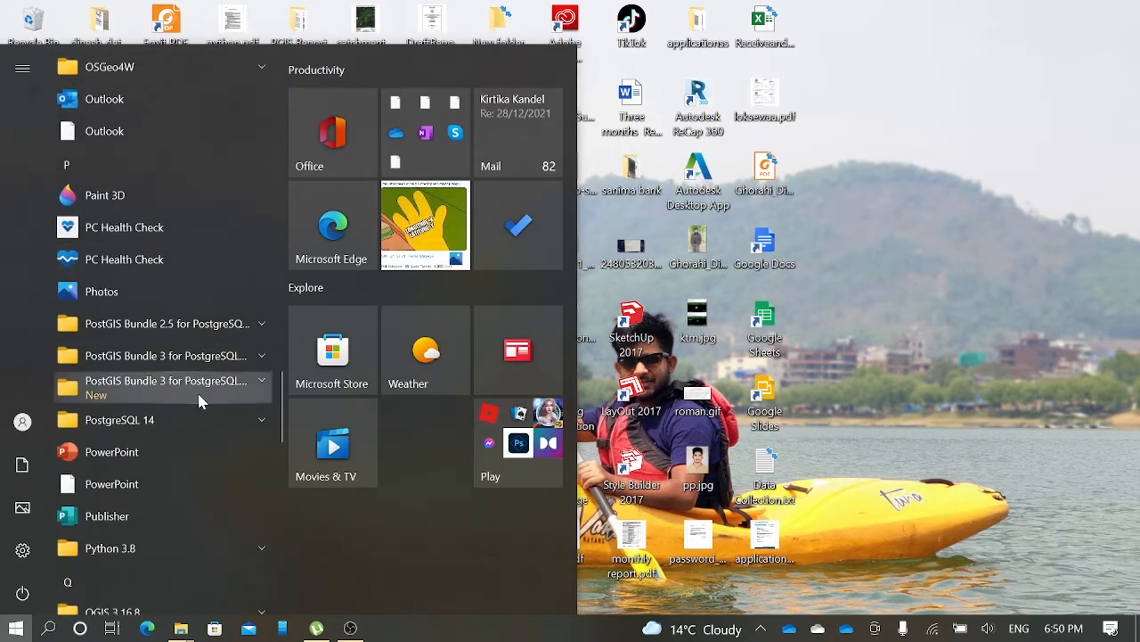
- Launch pgAdmin 4 from the PostgreSQL 14 programs and unlock the saved passwords with the master password
click(207, 420)
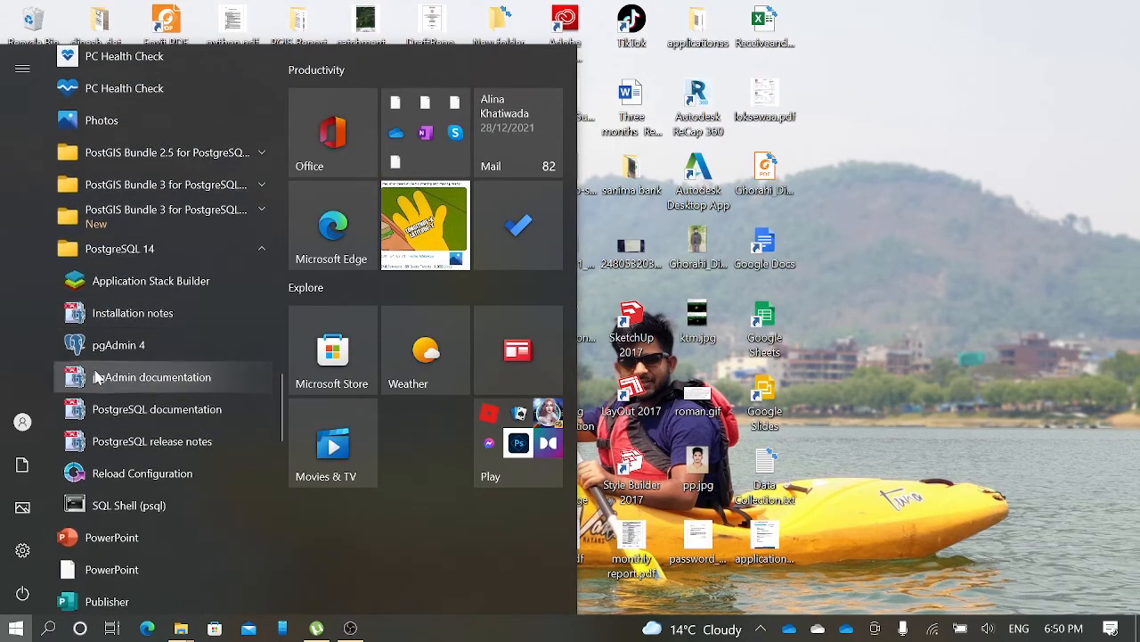
click(85, 352)
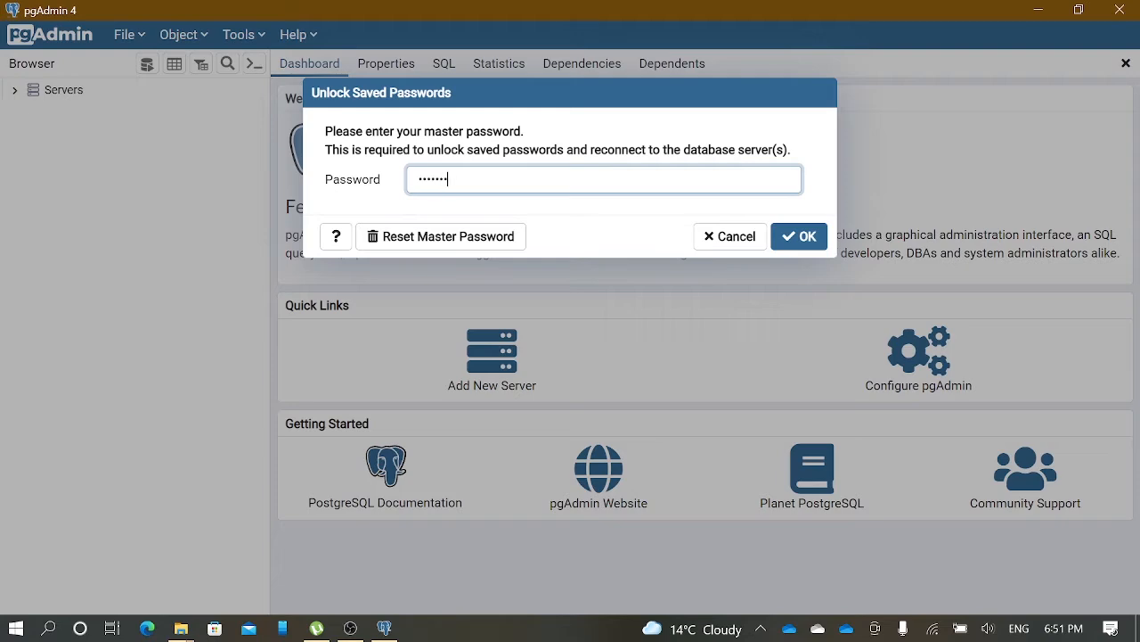
click(822, 242)
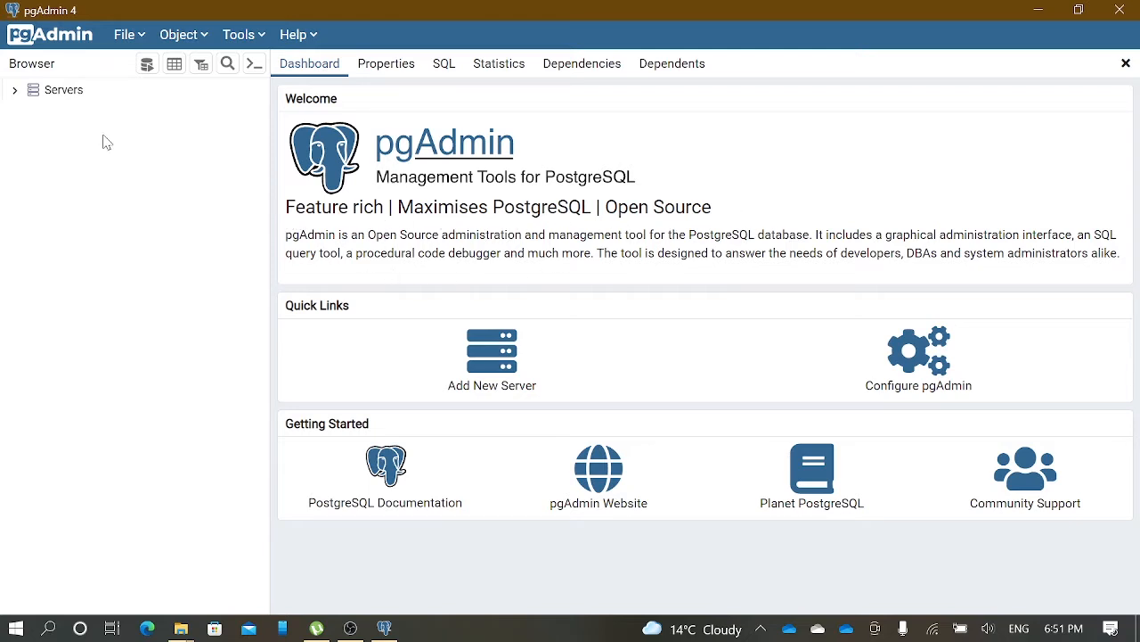
- Expand the server list and connect to the PostgreSQL 14 server with the postgres user's password
click(14, 92)
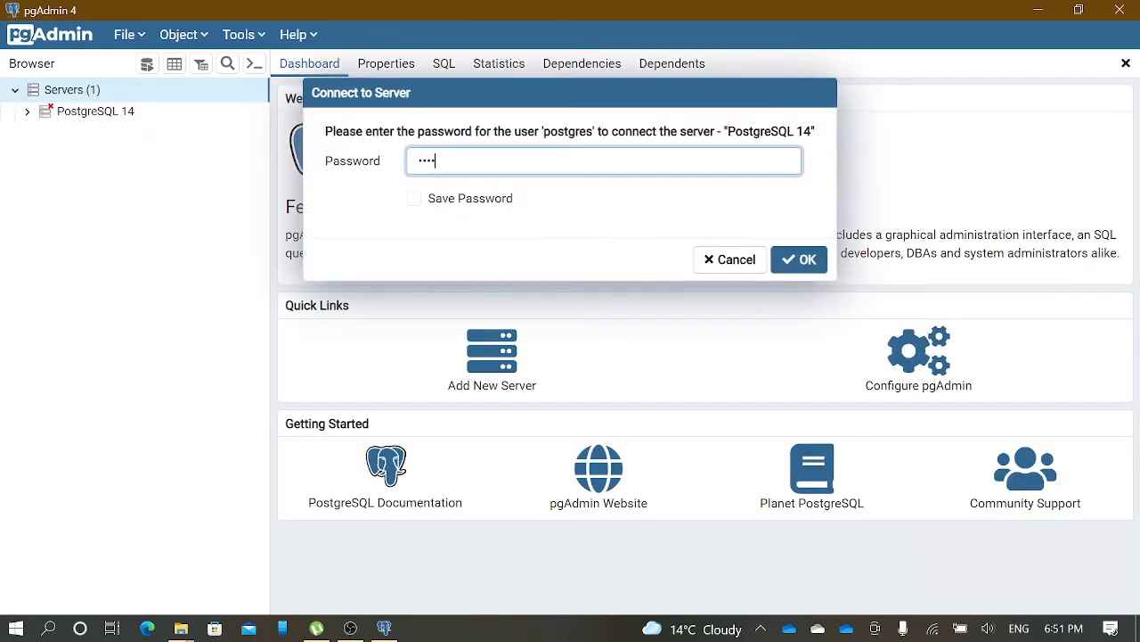
text(•••••••)
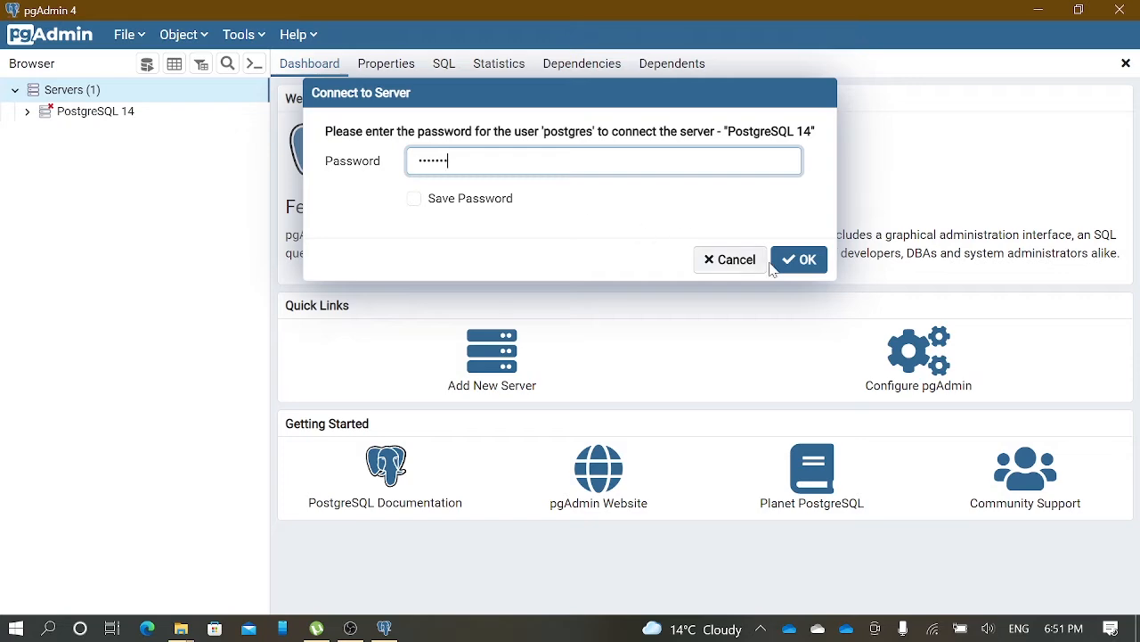
click(807, 260)
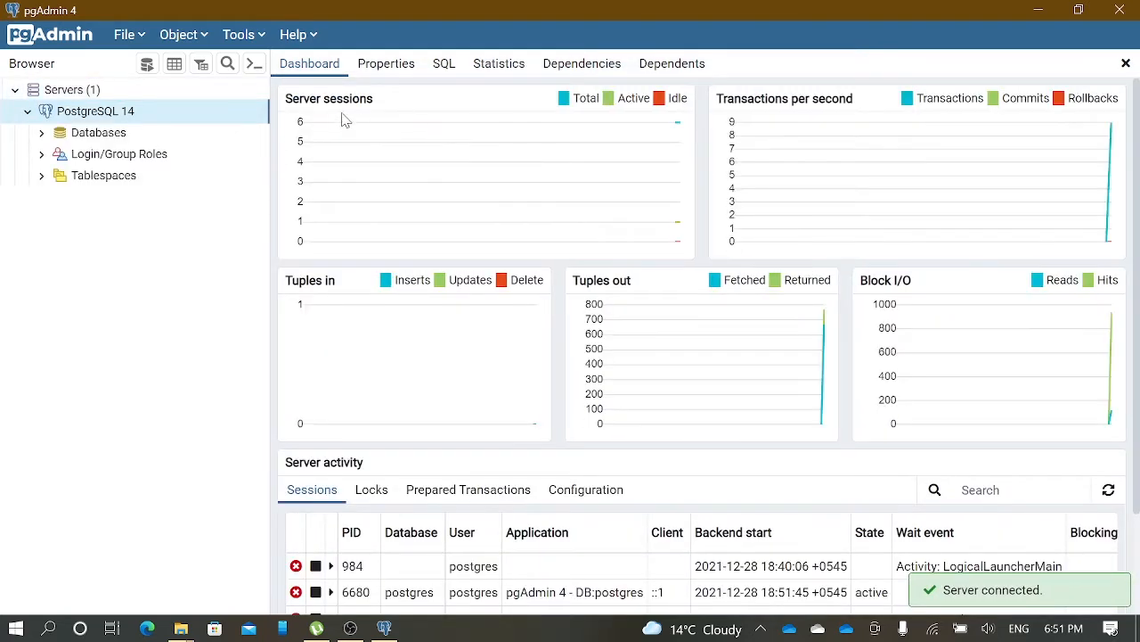
- Examine the databases on the server and the public schema of the postgres database, including its tables, and collapse postgres again
click(41, 132)
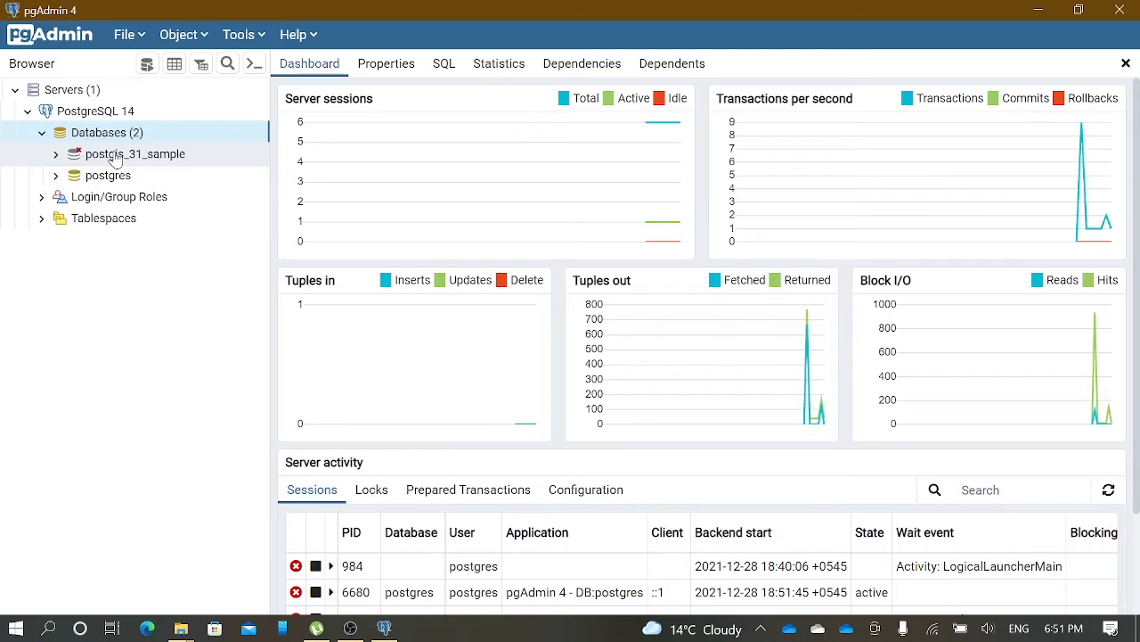
click(58, 177)
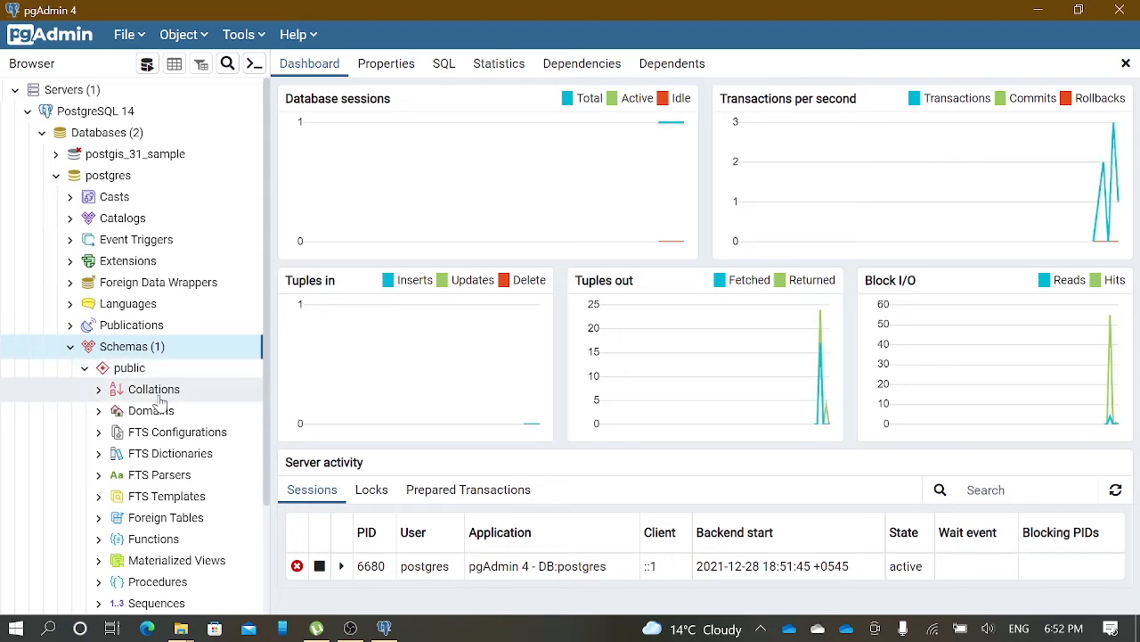
scroll(161, 401, down, 3)
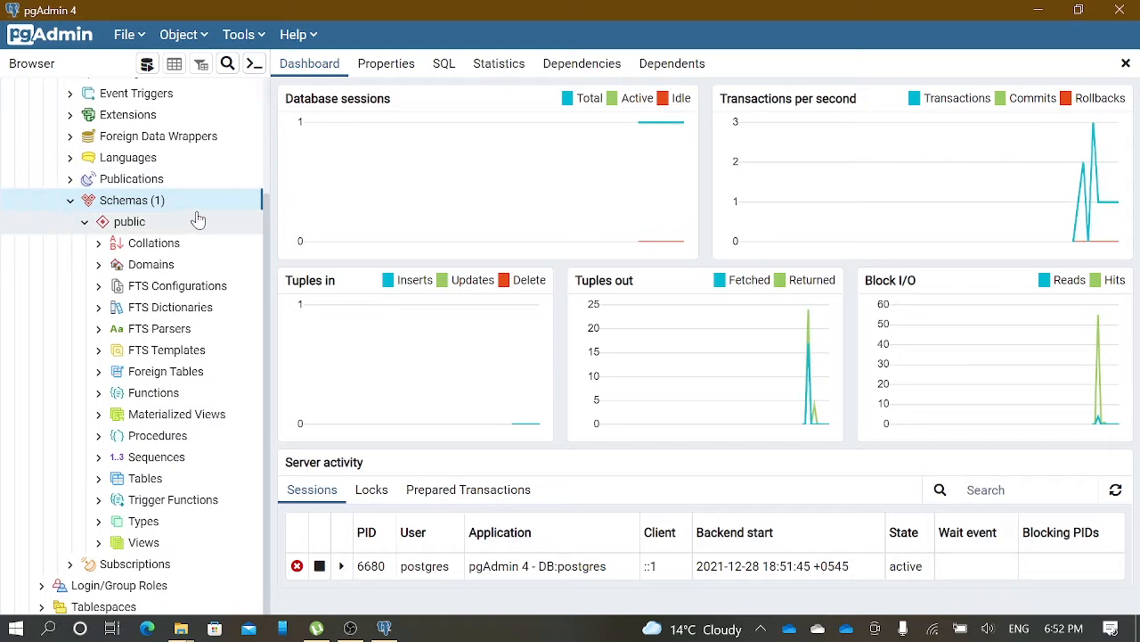
click(98, 481)
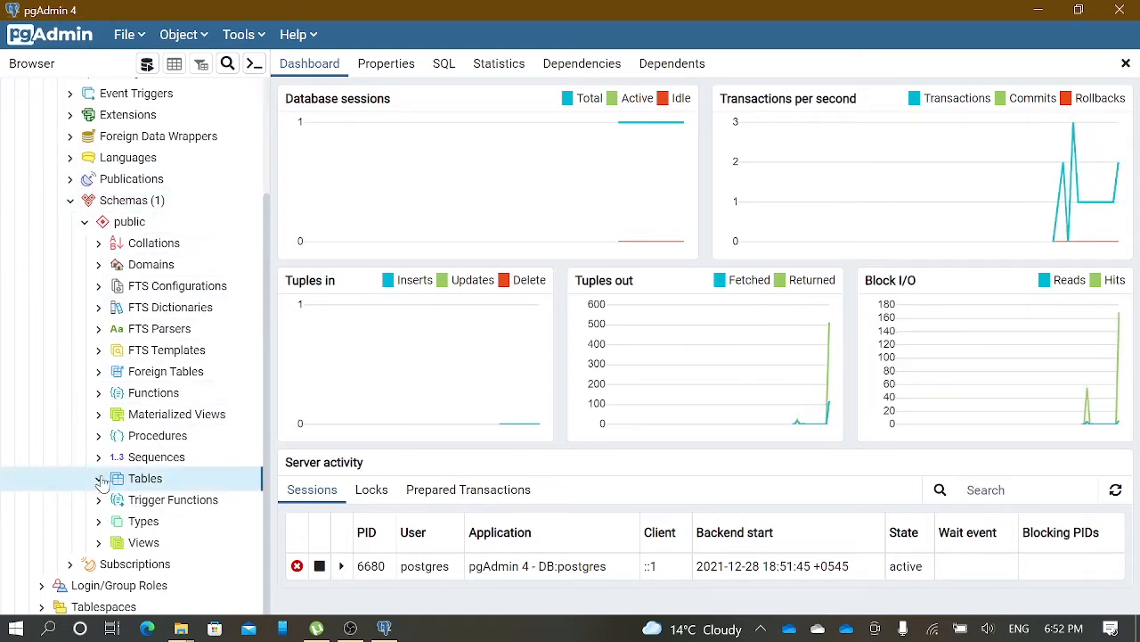
click(99, 482)
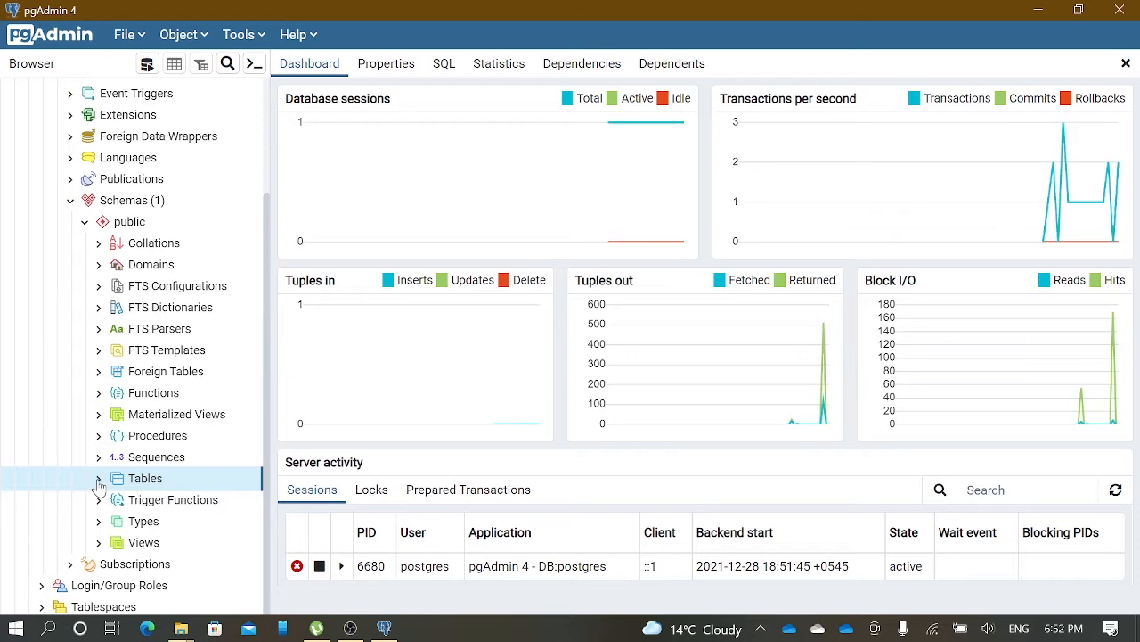
click(99, 481)
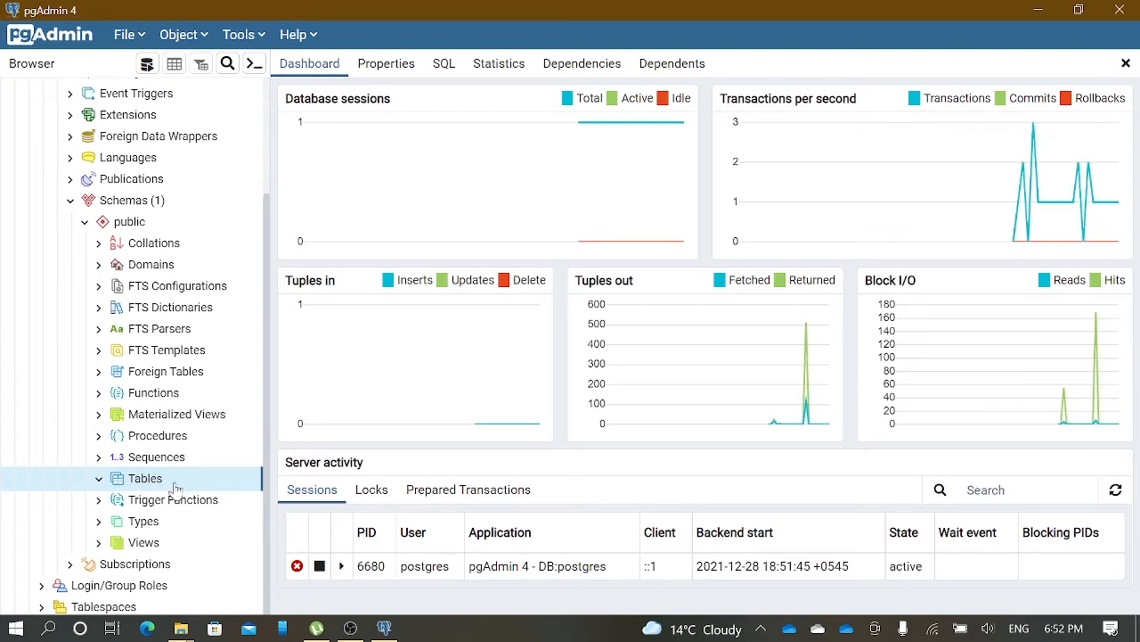
scroll(203, 490, up, 1)
scroll(203, 490, up, 2)
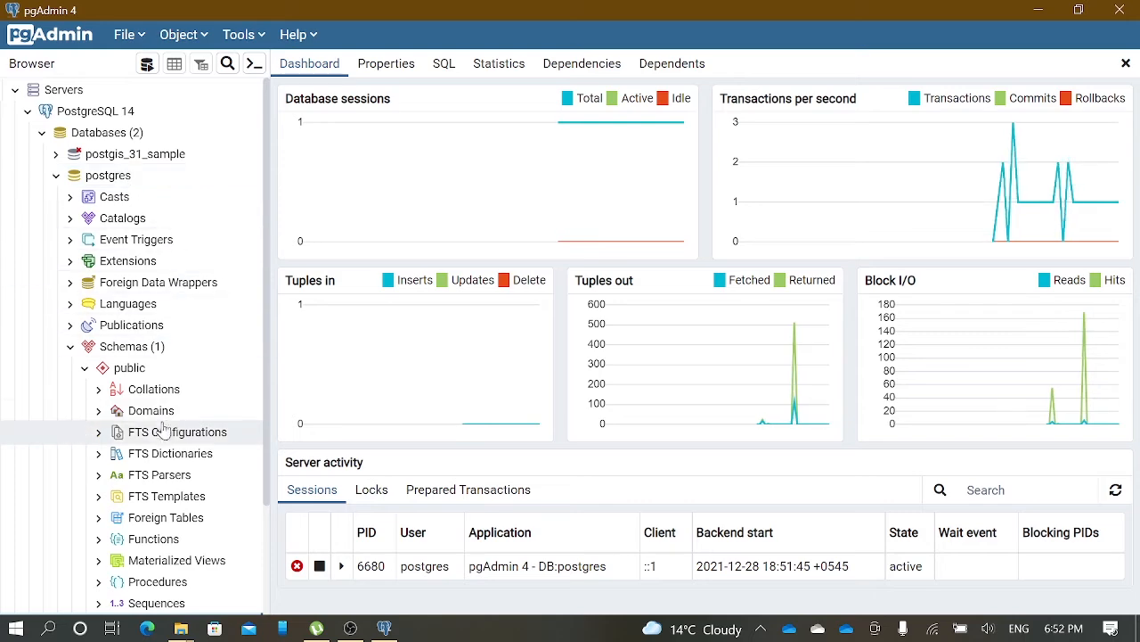
scroll(134, 454, down, 2)
scroll(132, 488, up, 2)
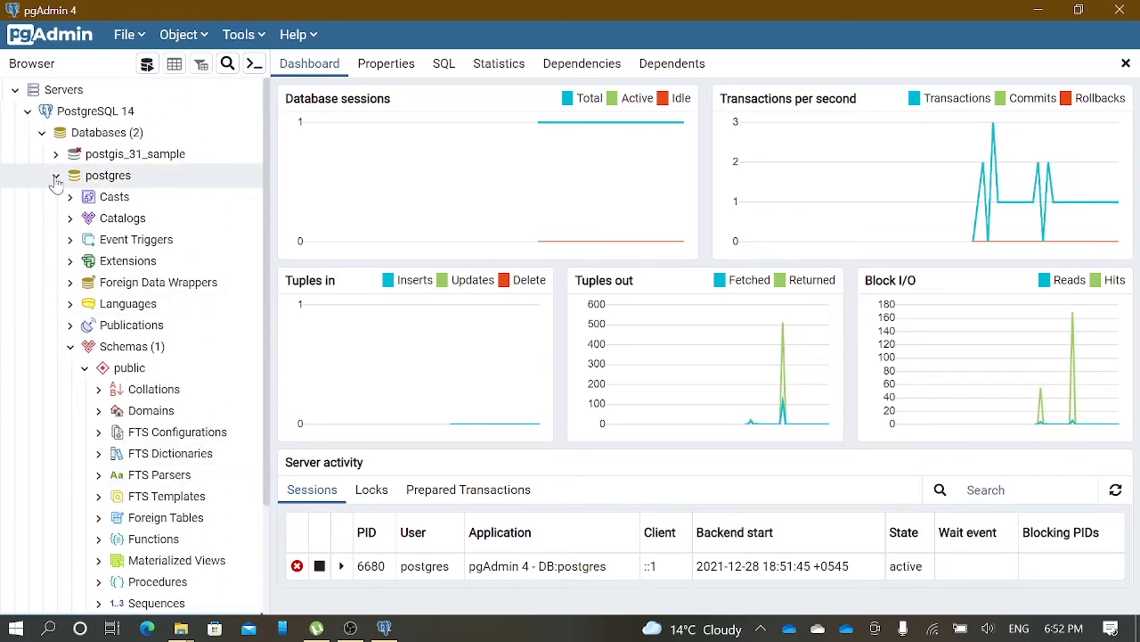
click(56, 176)
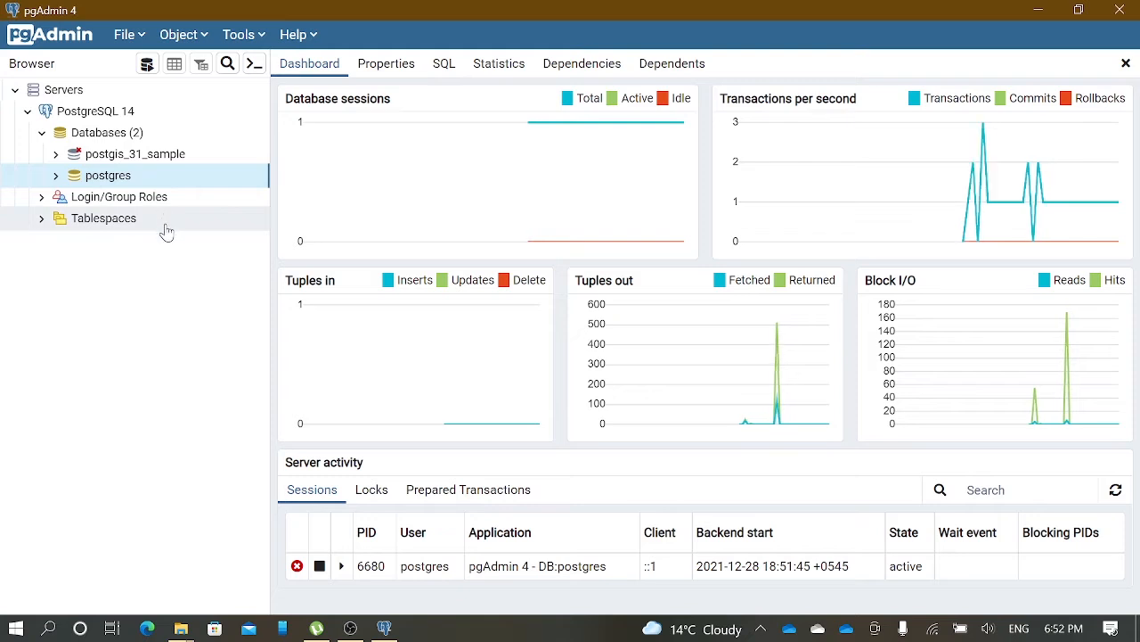
- Start a new database under Databases and name it rajhena_college
click(85, 133)
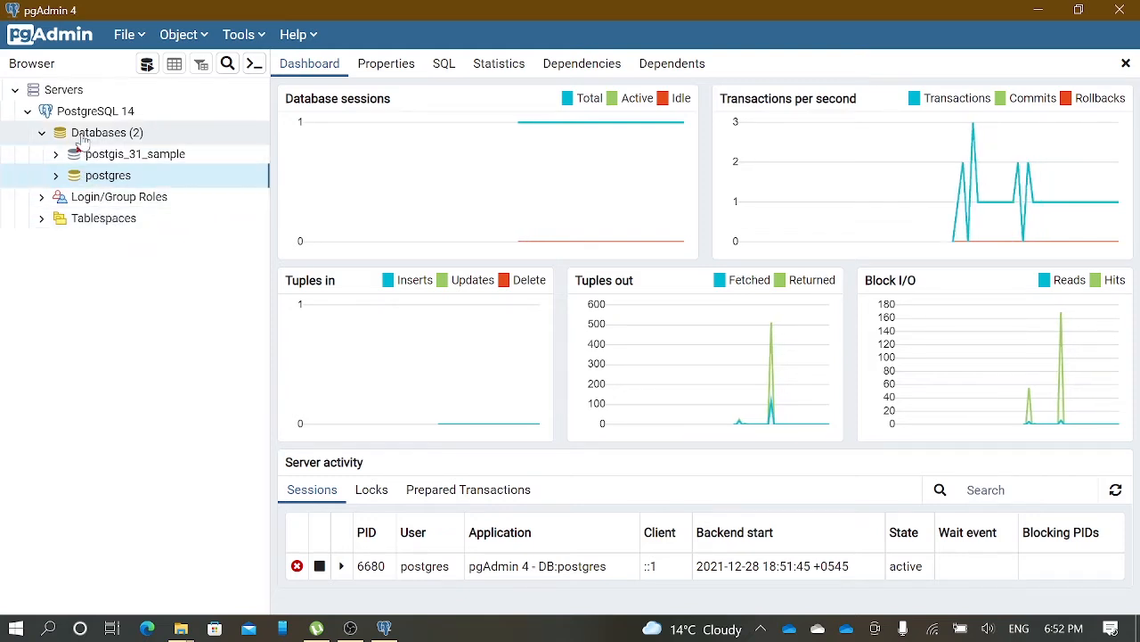
right_click(85, 141)
mouse_move(142, 153)
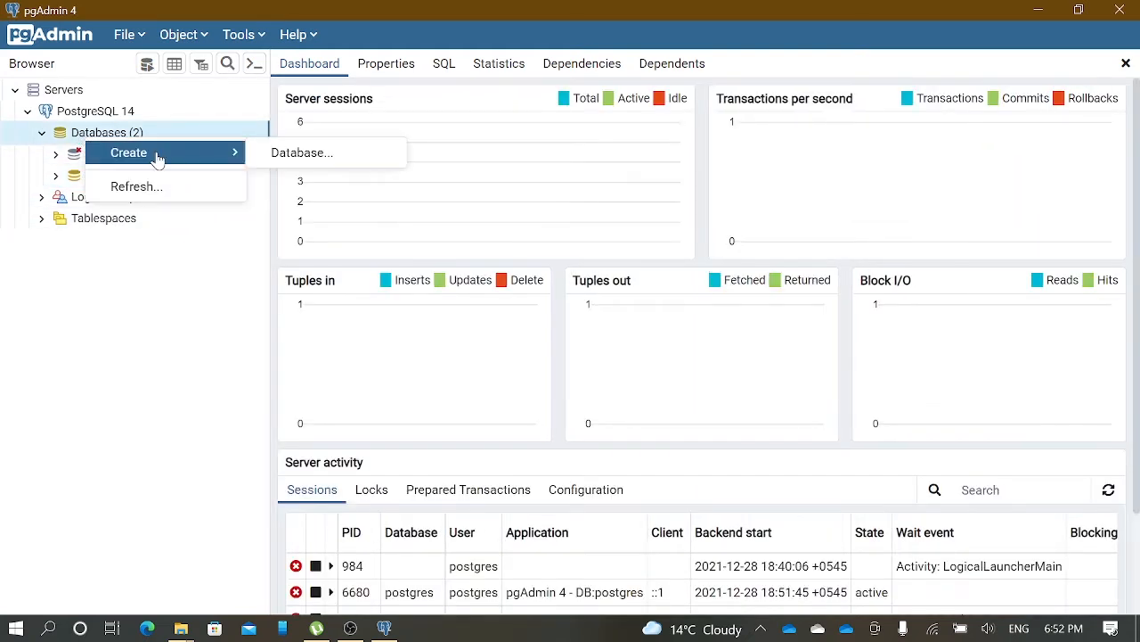
click(319, 156)
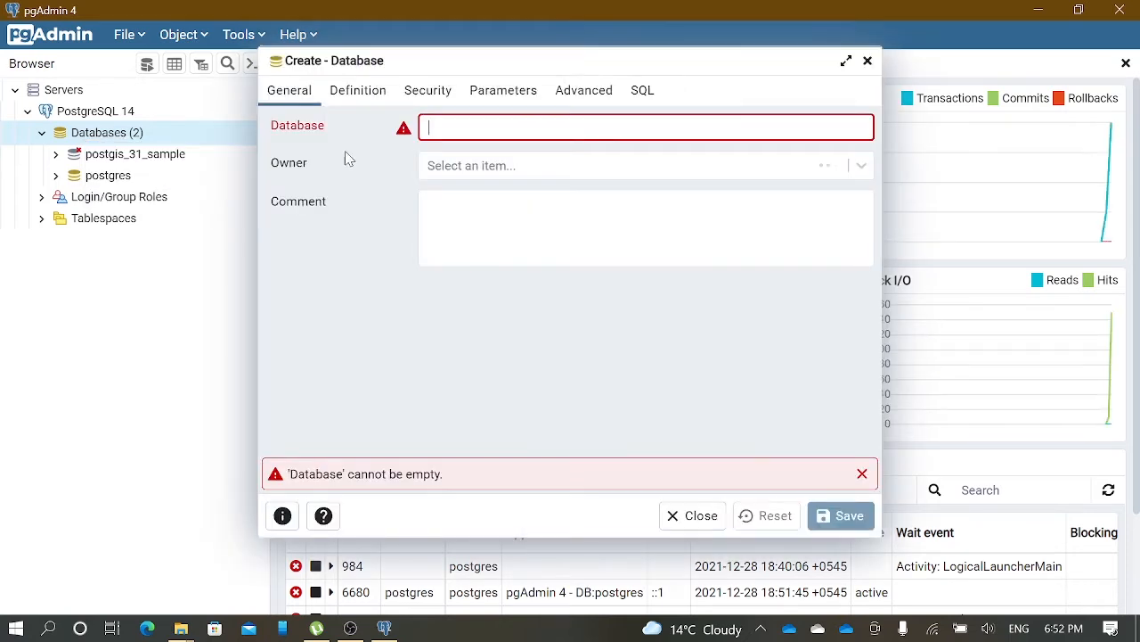
click(483, 130)
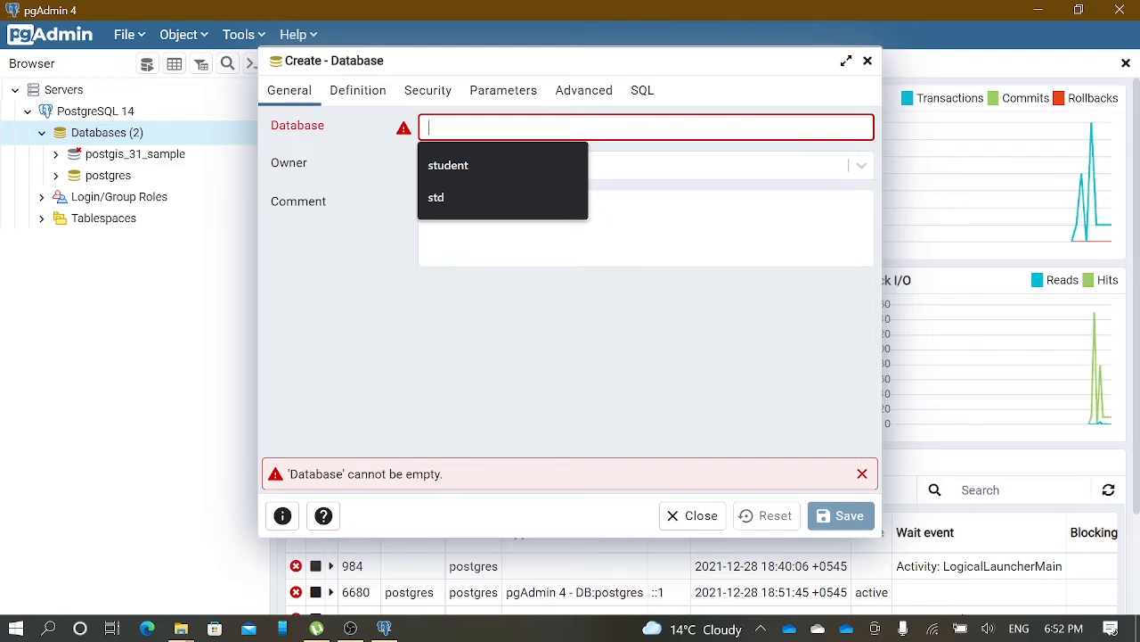
text(rajhena)
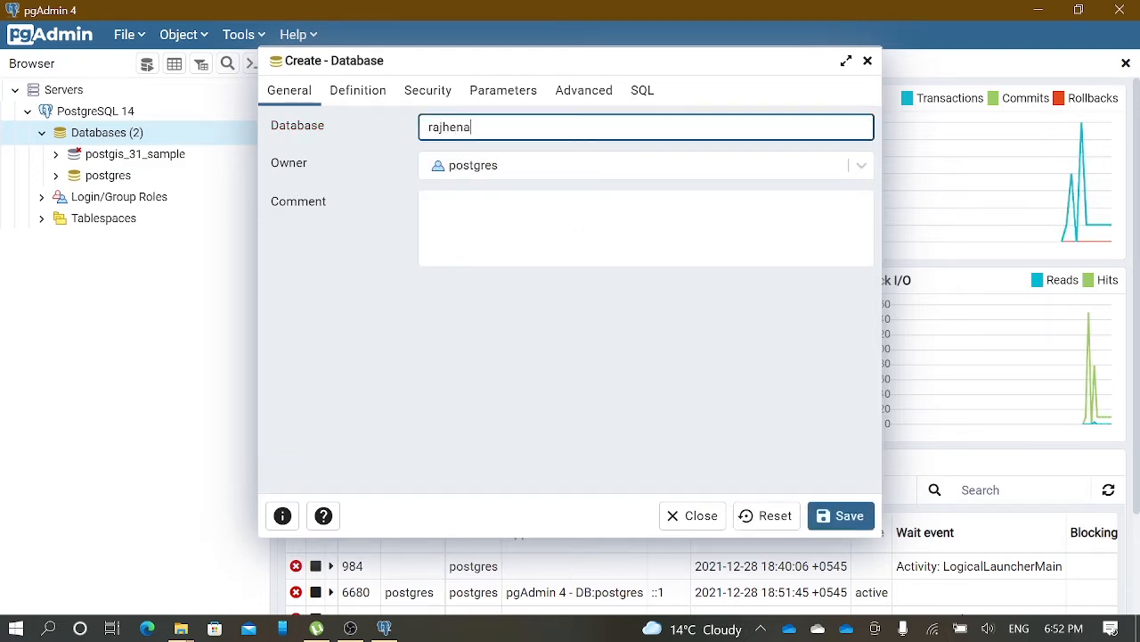
text(_college)
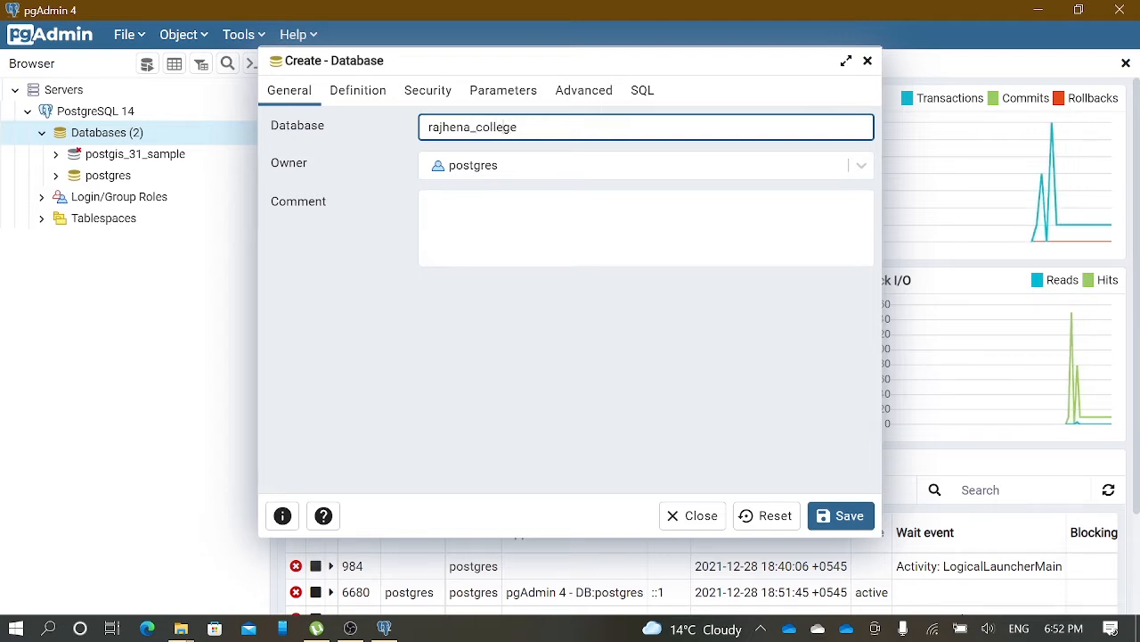
key(Left)
key(Left)
key(shift+Left)
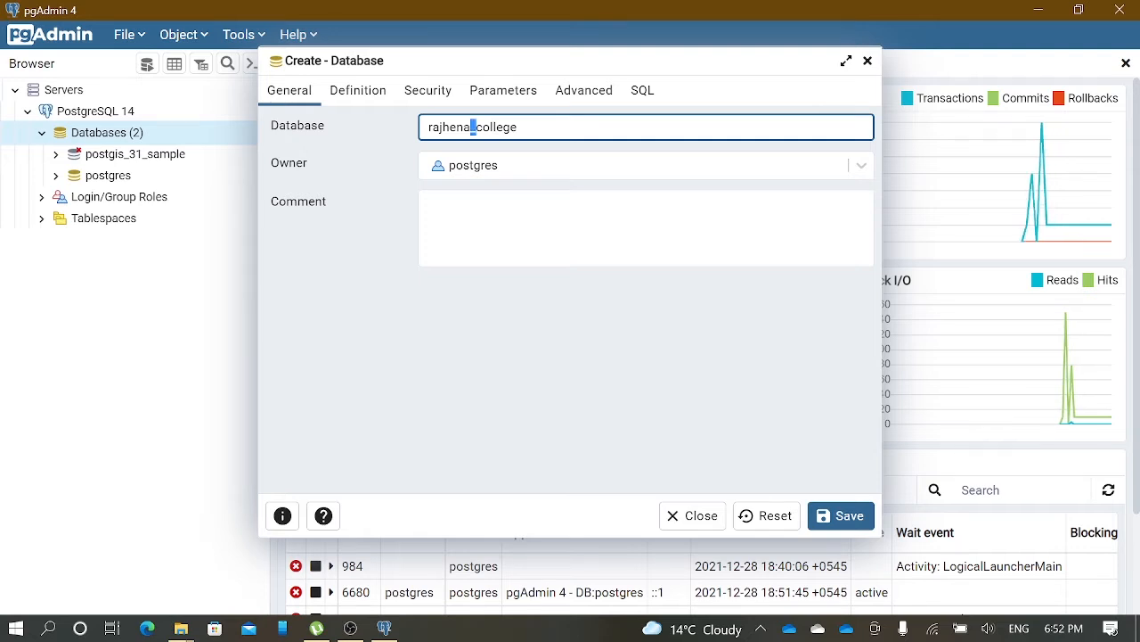
key(Left)
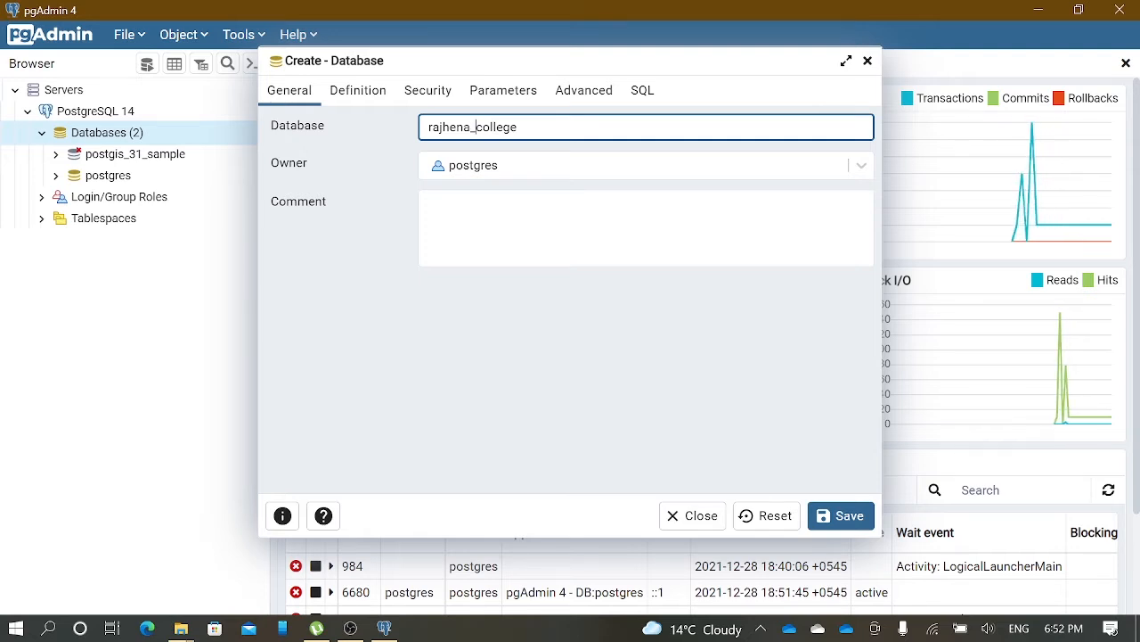
key(Right)
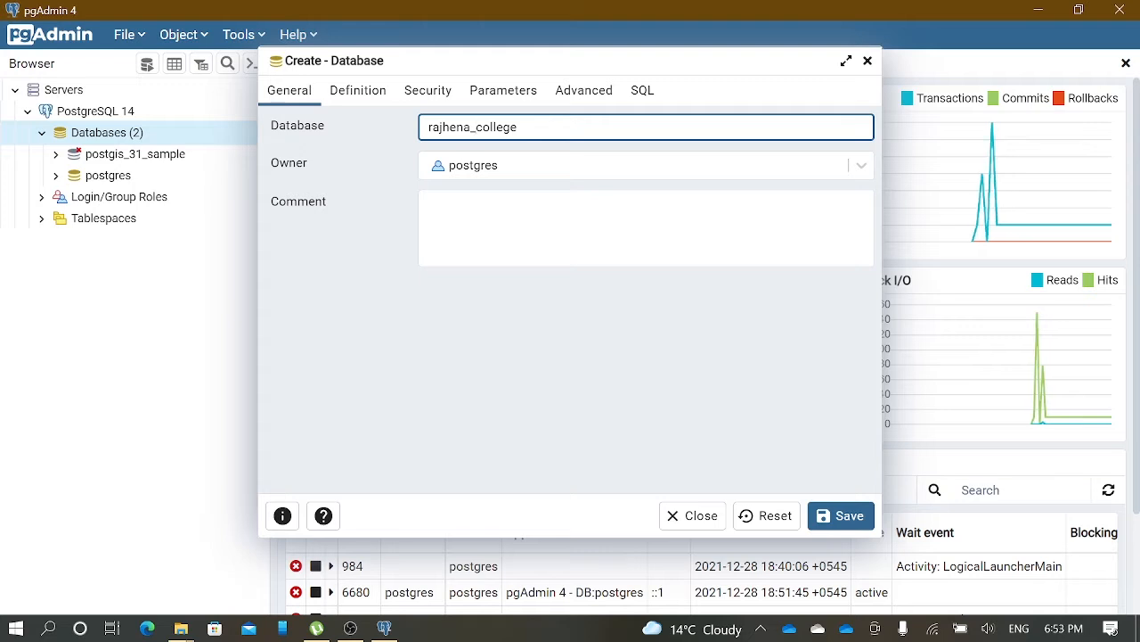
click(542, 209)
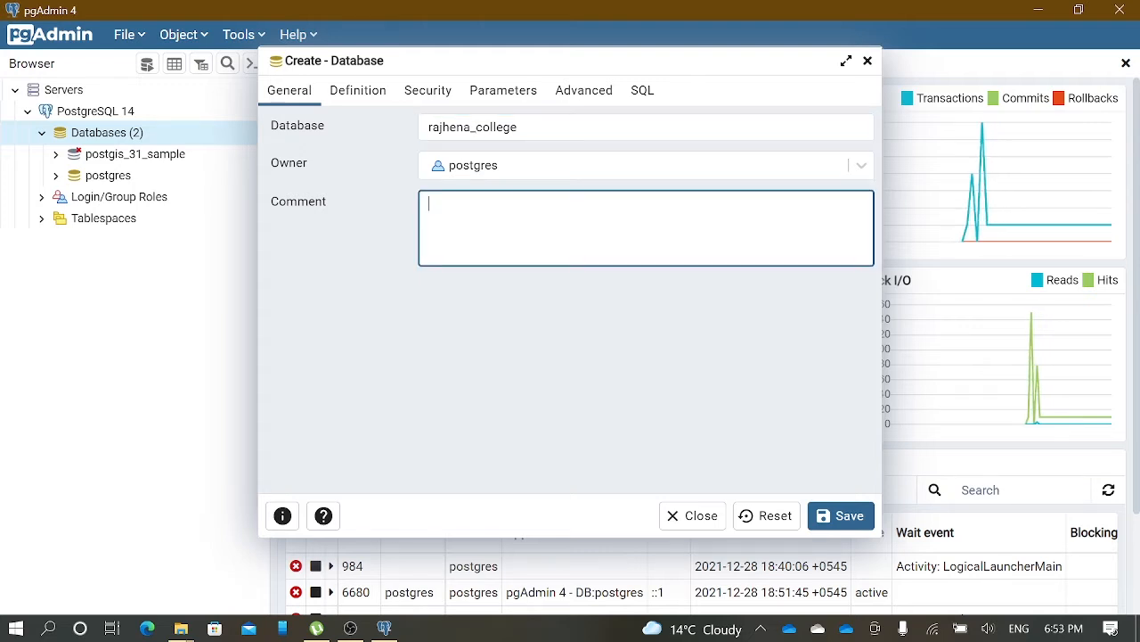
text(hfhsadjkfh)
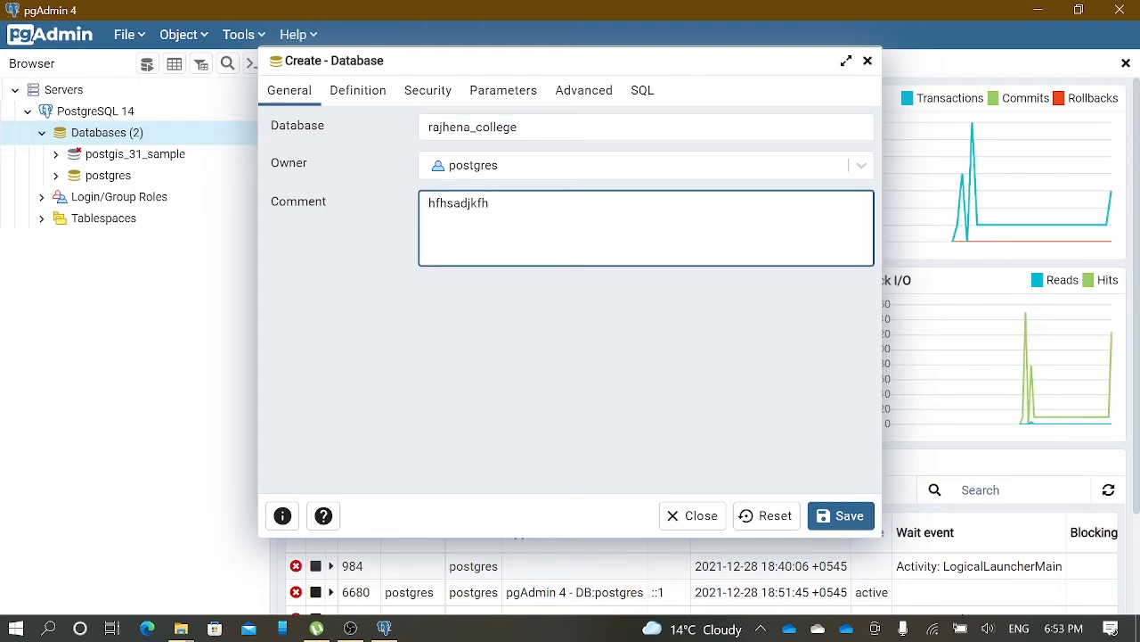
key(ctrl+a)
key(BackSpace)
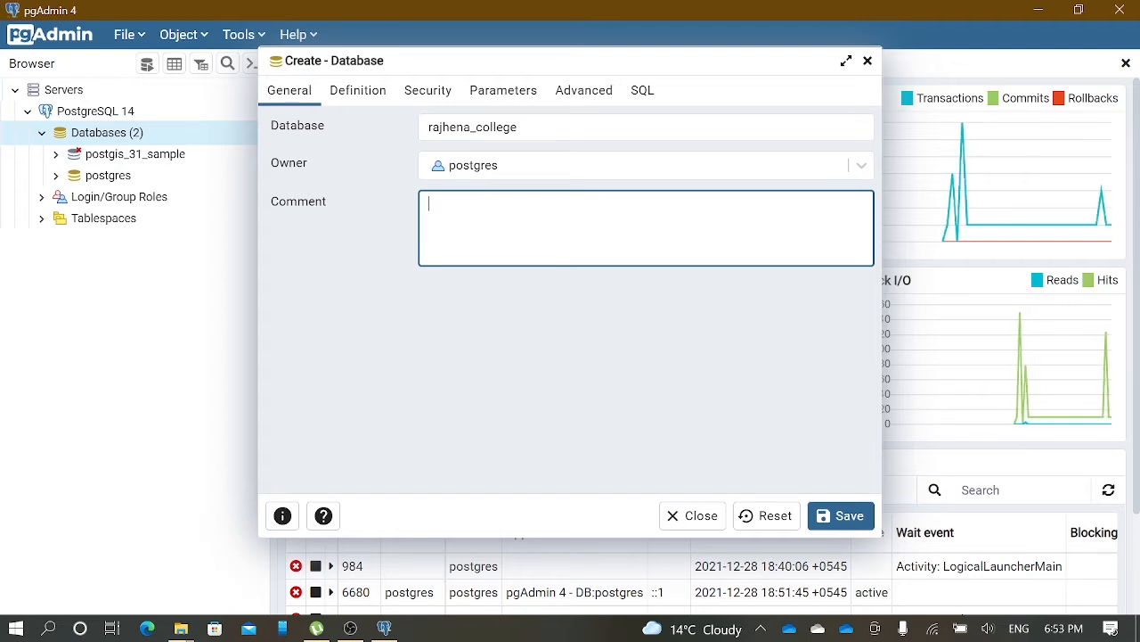
- Save the rajhena_college database and expand its public schema down to the Tables node
click(853, 521)
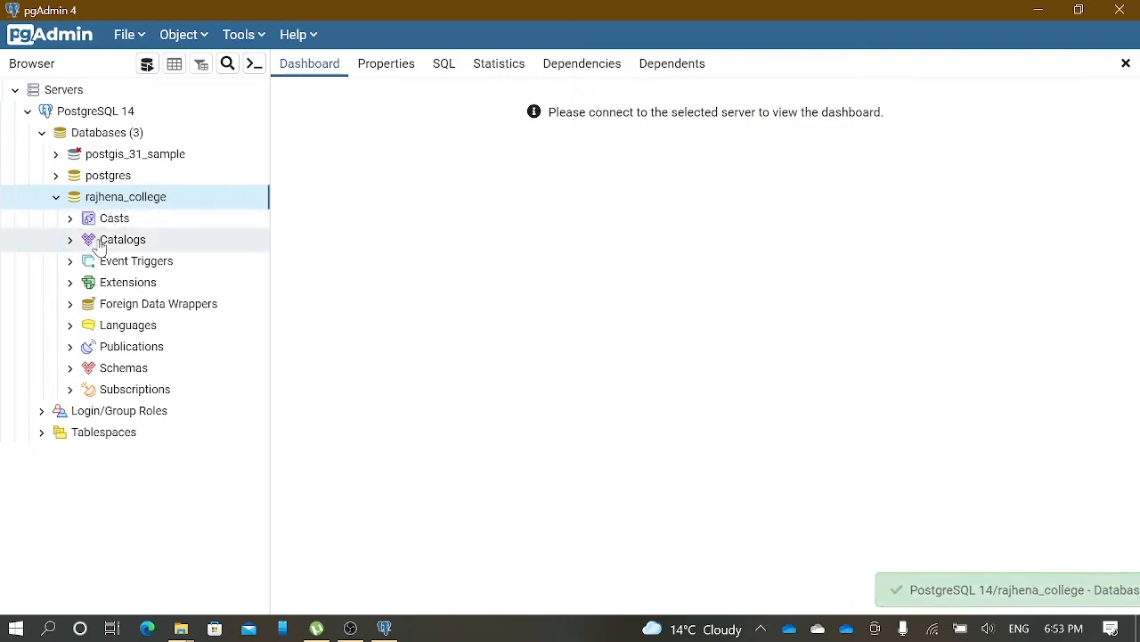
click(70, 368)
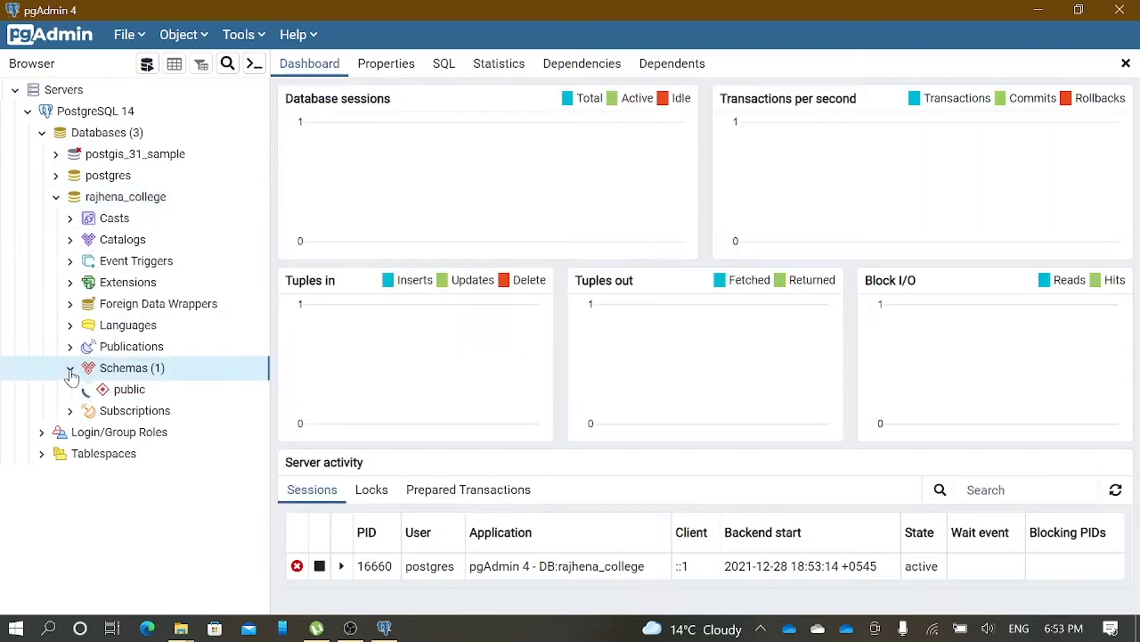
click(84, 388)
scroll(75, 374, down, 2)
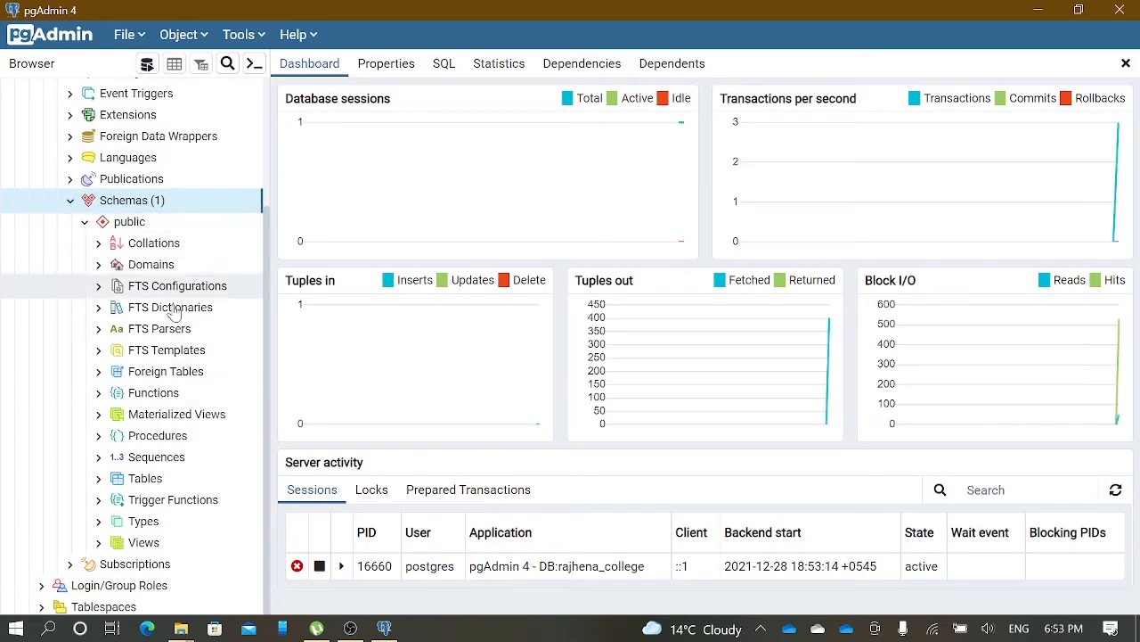
click(99, 478)
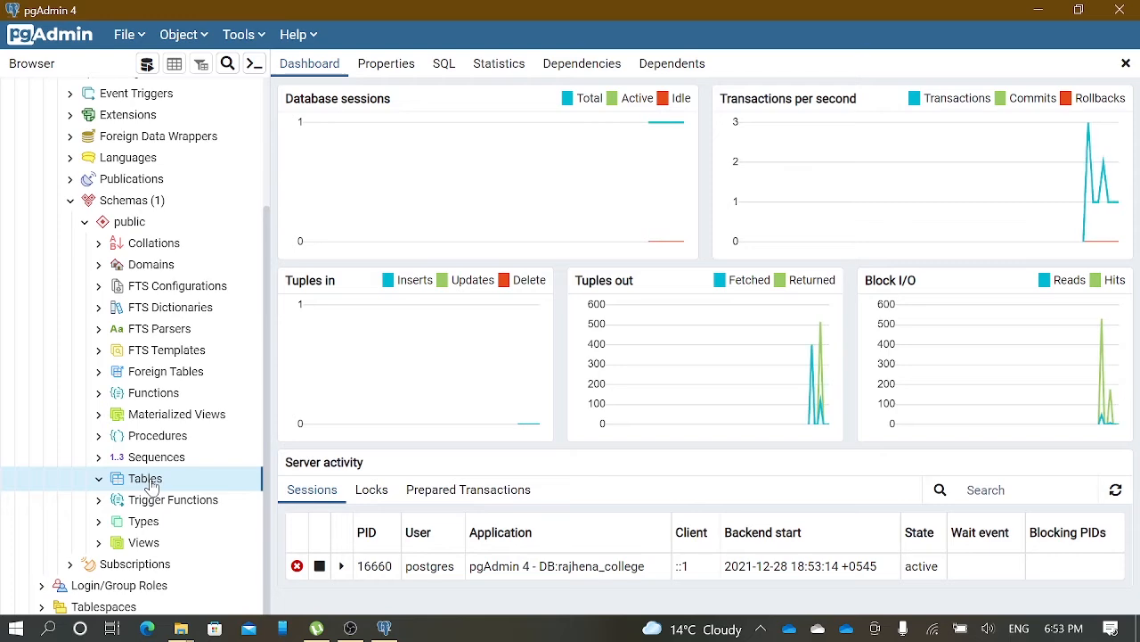
- Start a new table under Tables in rajhena_college's public schema and name it student
scroll(151, 485, up, 4)
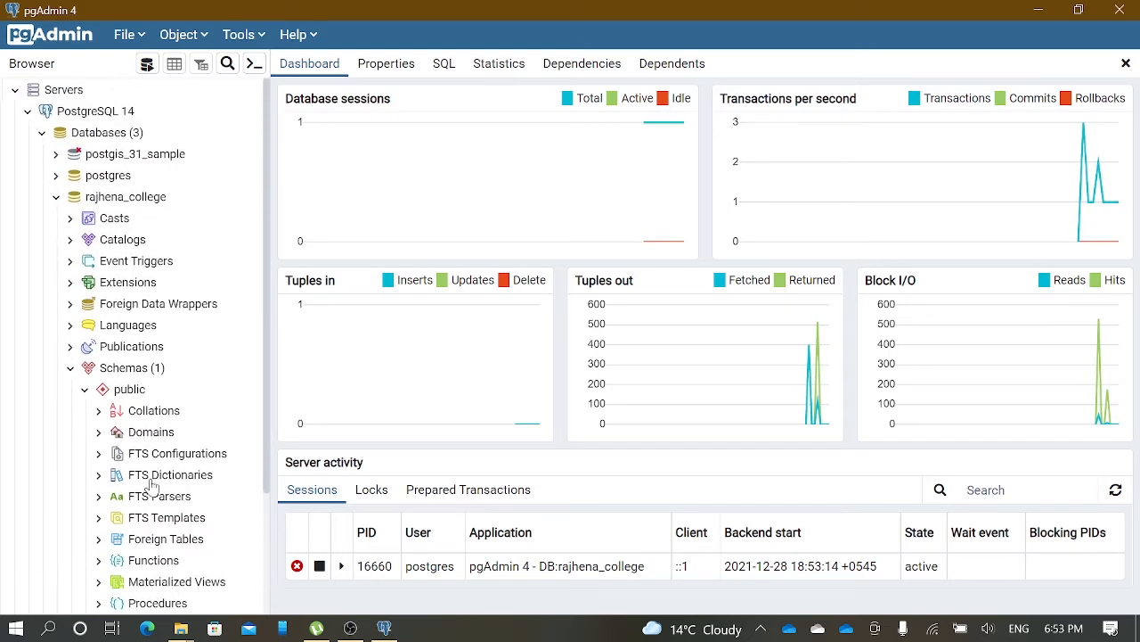
scroll(152, 485, down, 4)
click(143, 481)
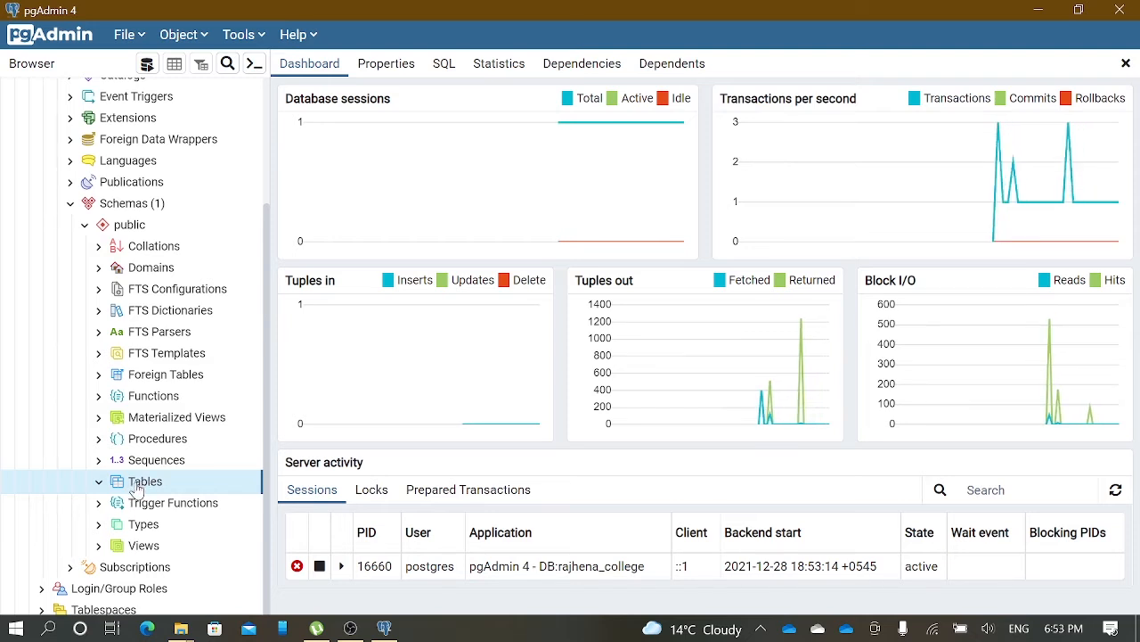
right_click(138, 486)
mouse_move(257, 342)
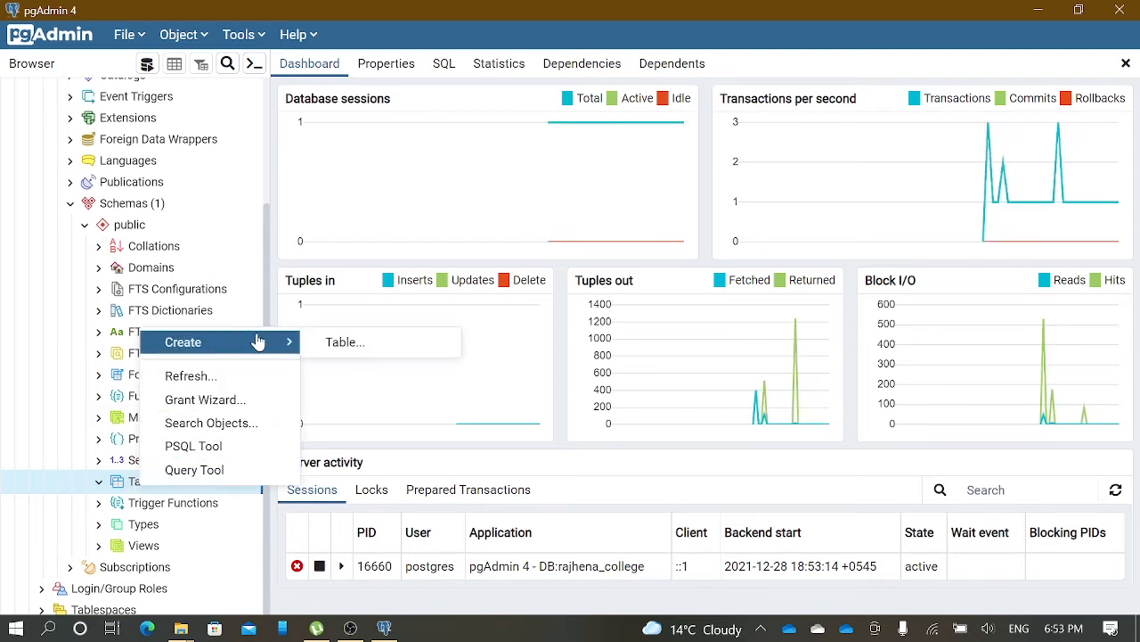
click(379, 342)
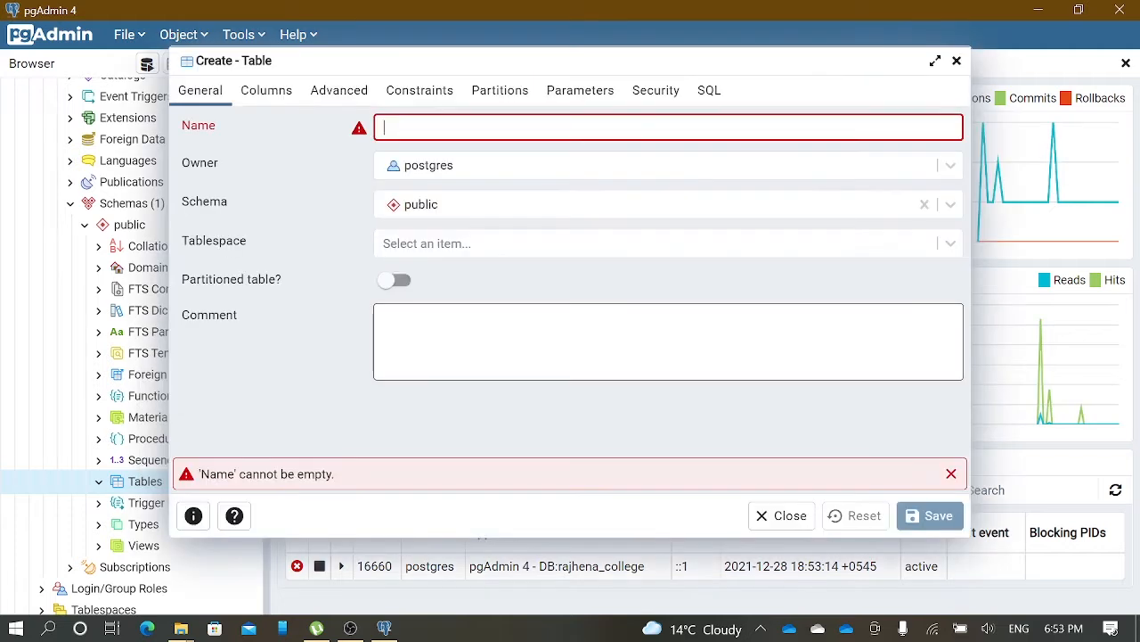
click(419, 127)
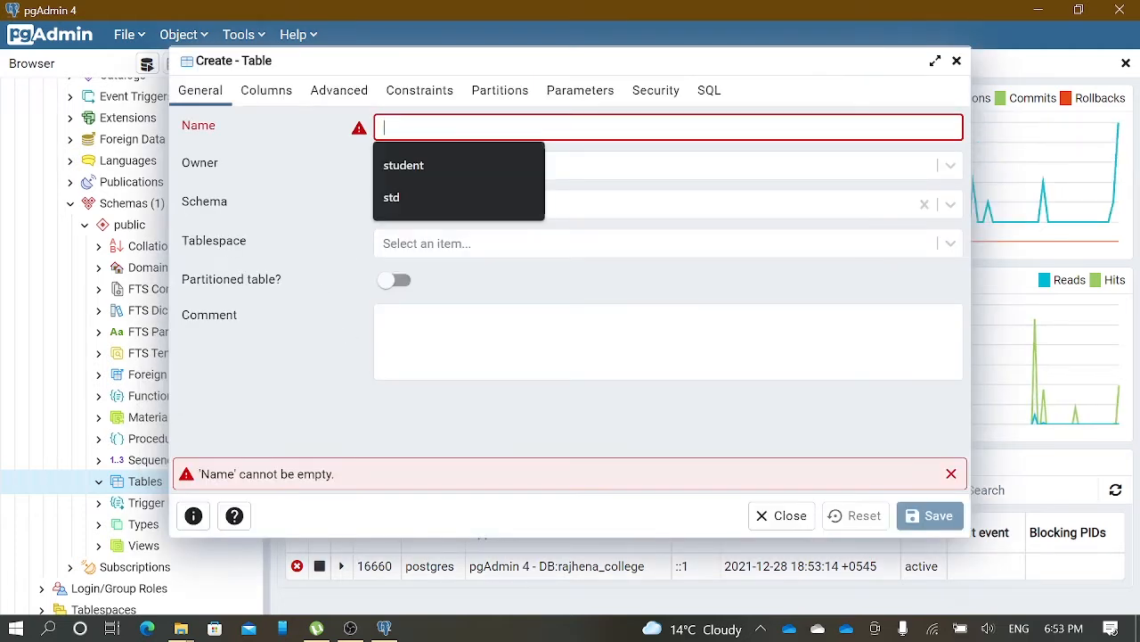
text(stu)
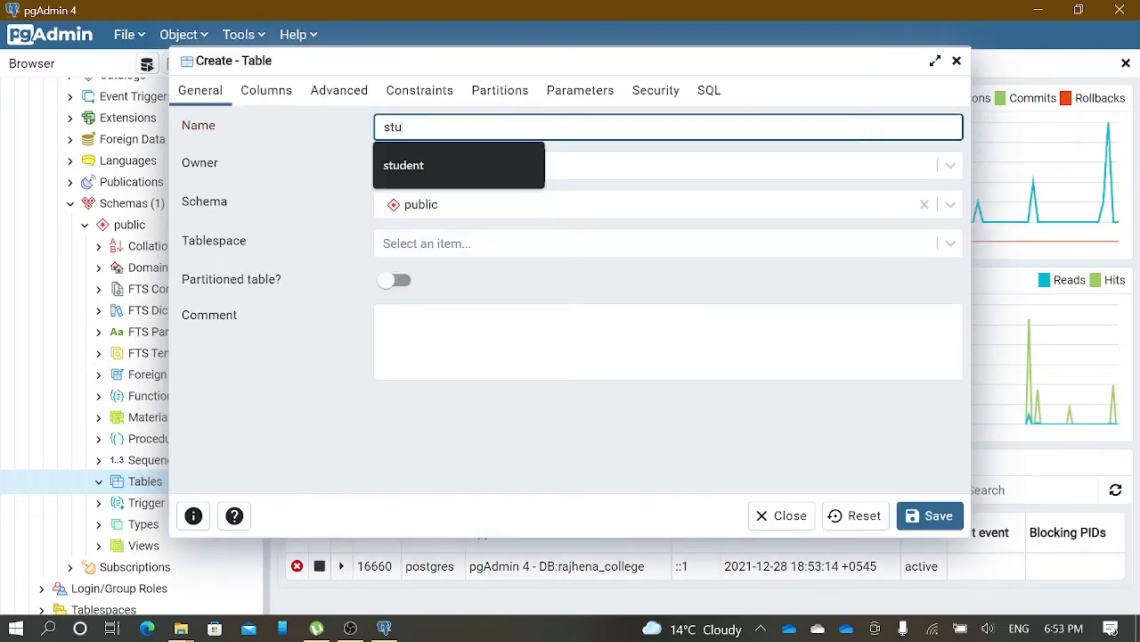
text(dent)
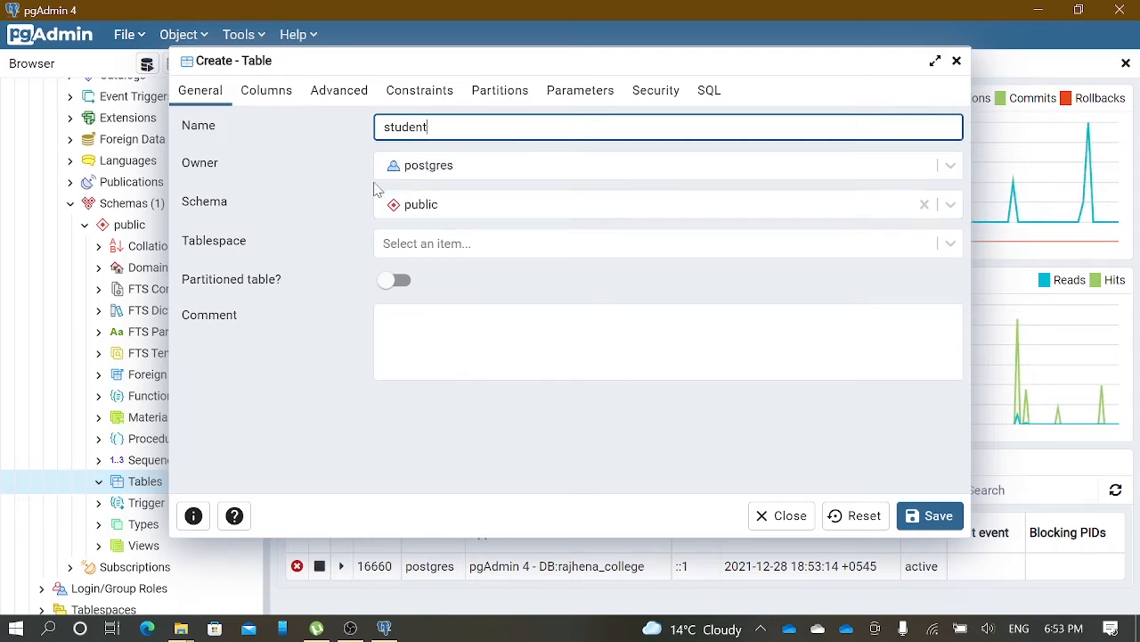
- Add four empty column rows to the student table's definition
click(258, 94)
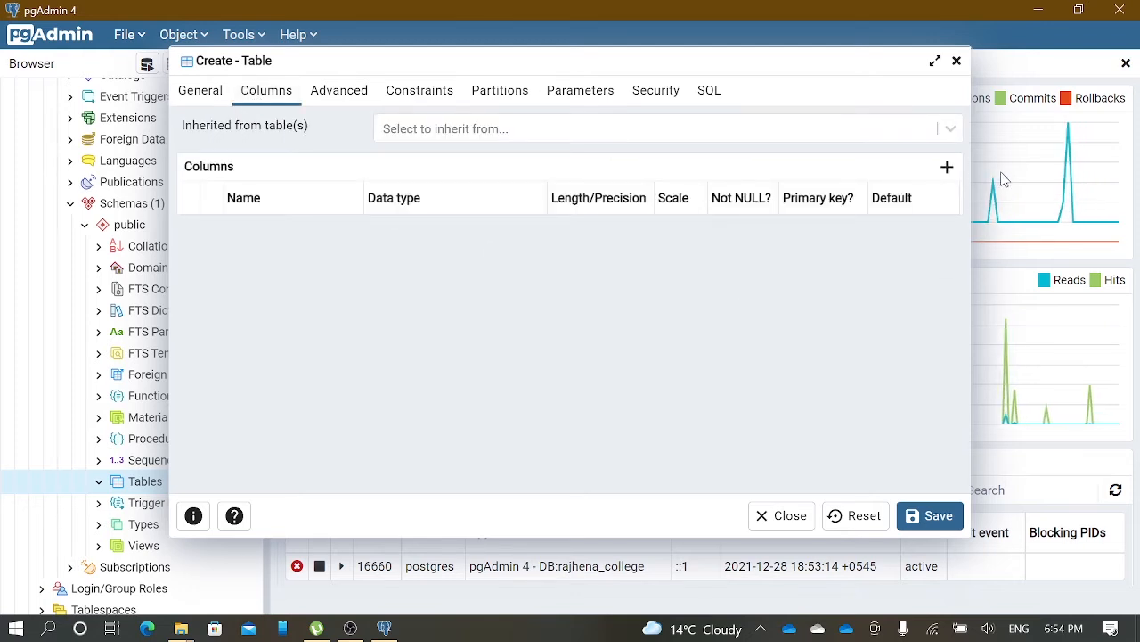
click(947, 169)
click(948, 168)
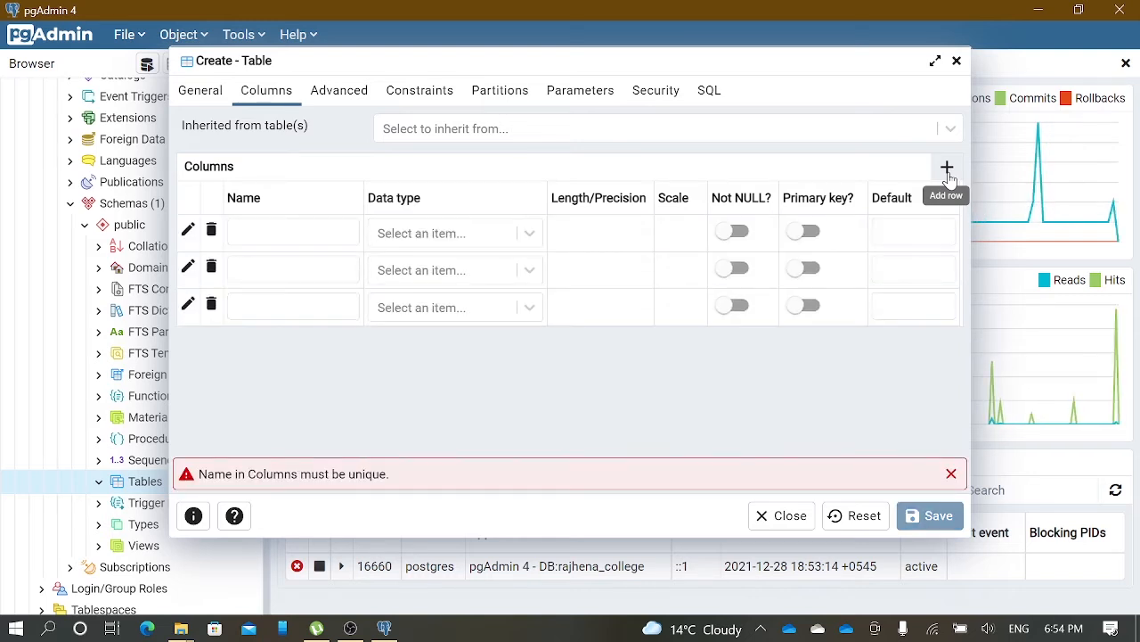
click(947, 169)
- Define the first column as roll with data type integer, set as not null and primary key
click(293, 231)
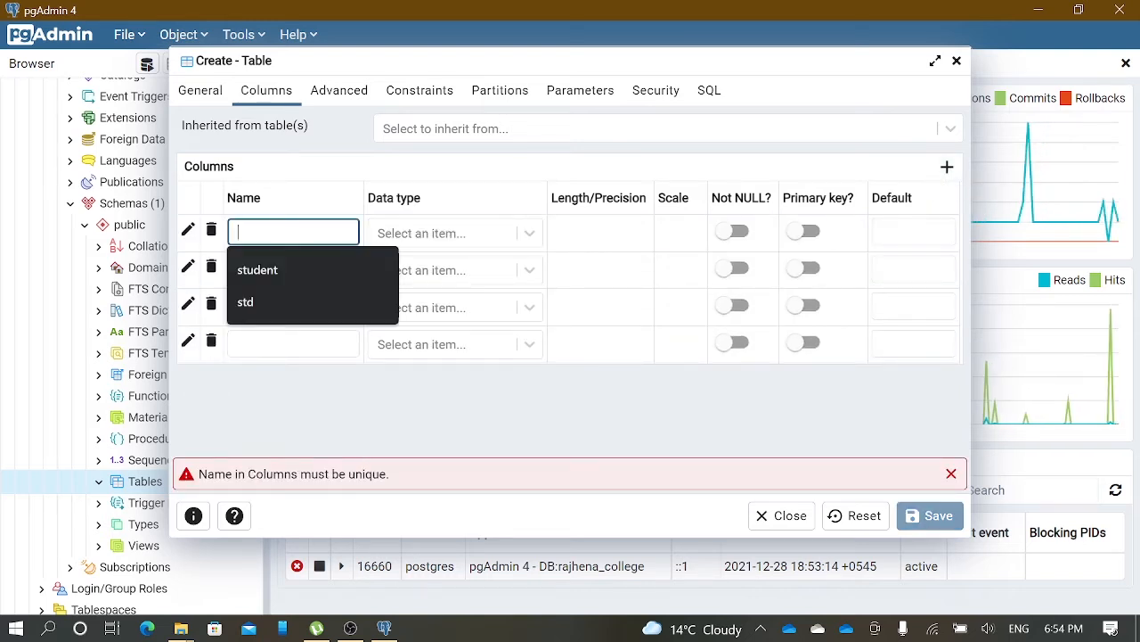
text(roll)
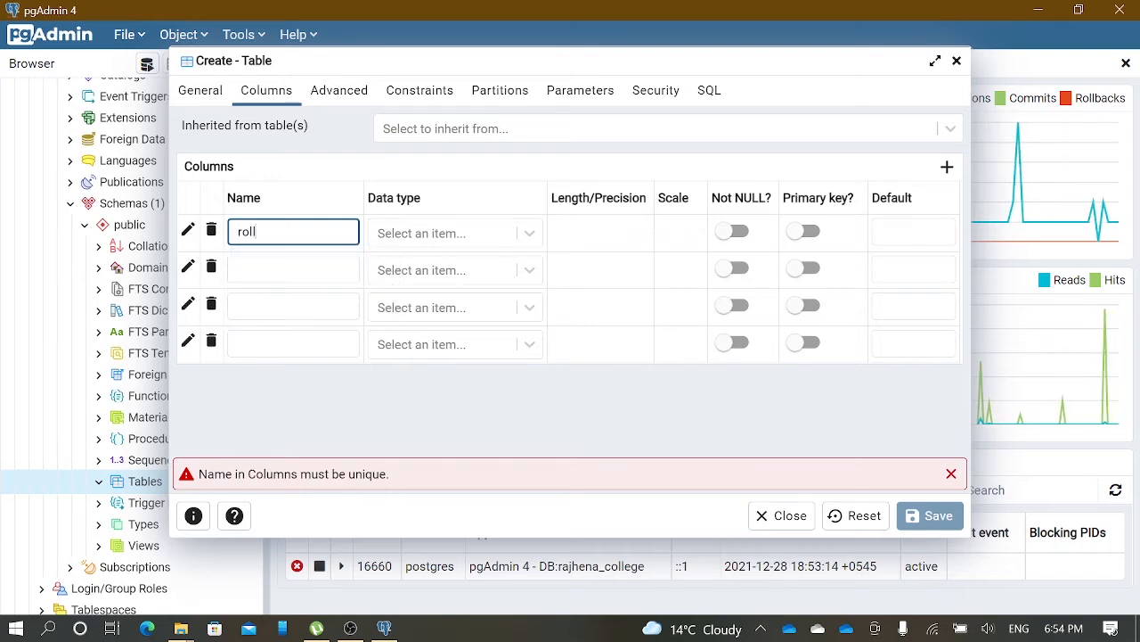
click(446, 239)
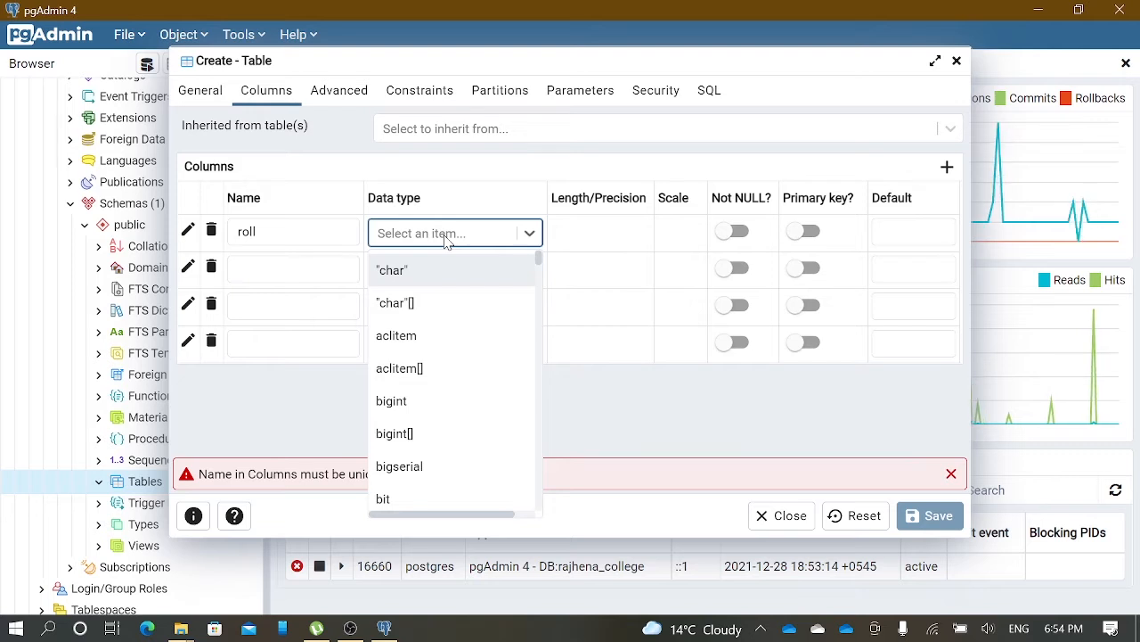
scroll(473, 366, down, 15)
scroll(473, 377, up, 3)
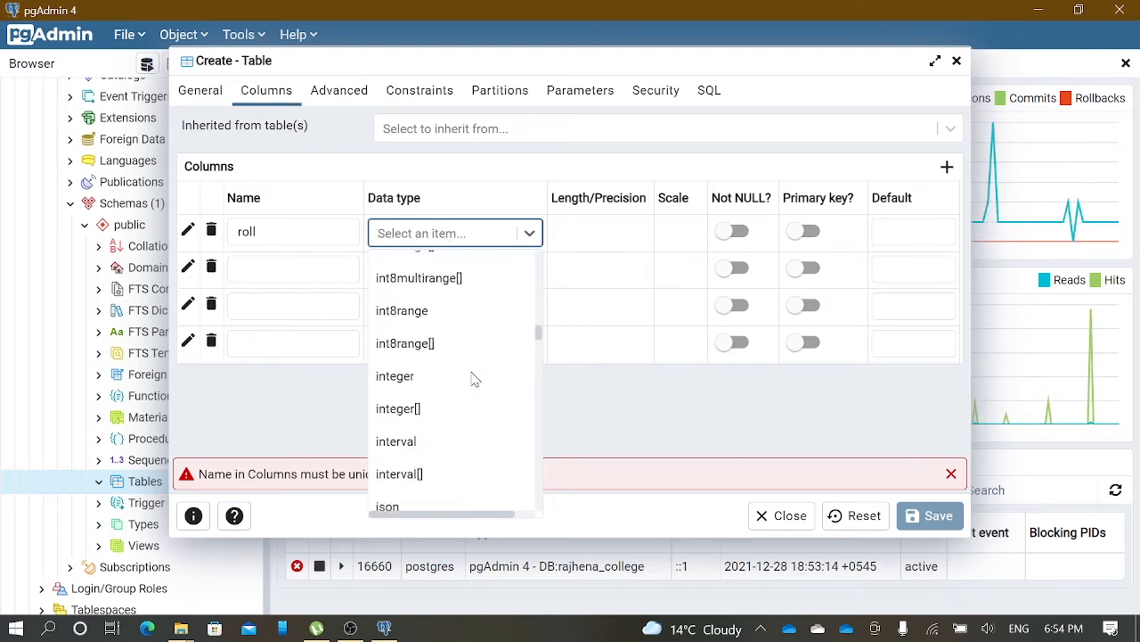
click(443, 389)
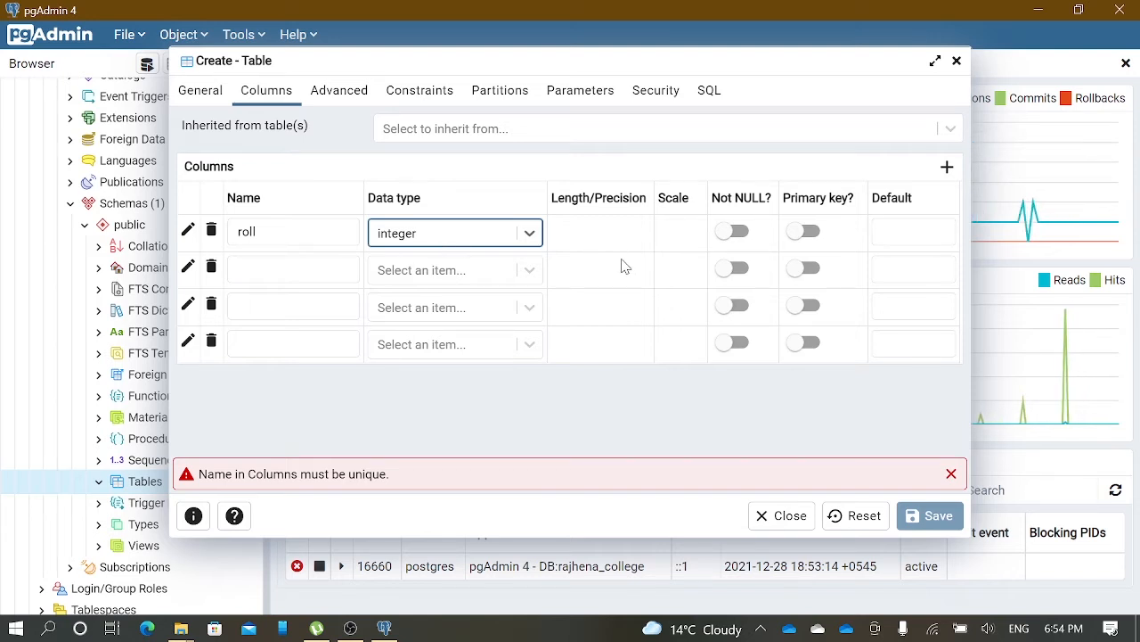
click(736, 233)
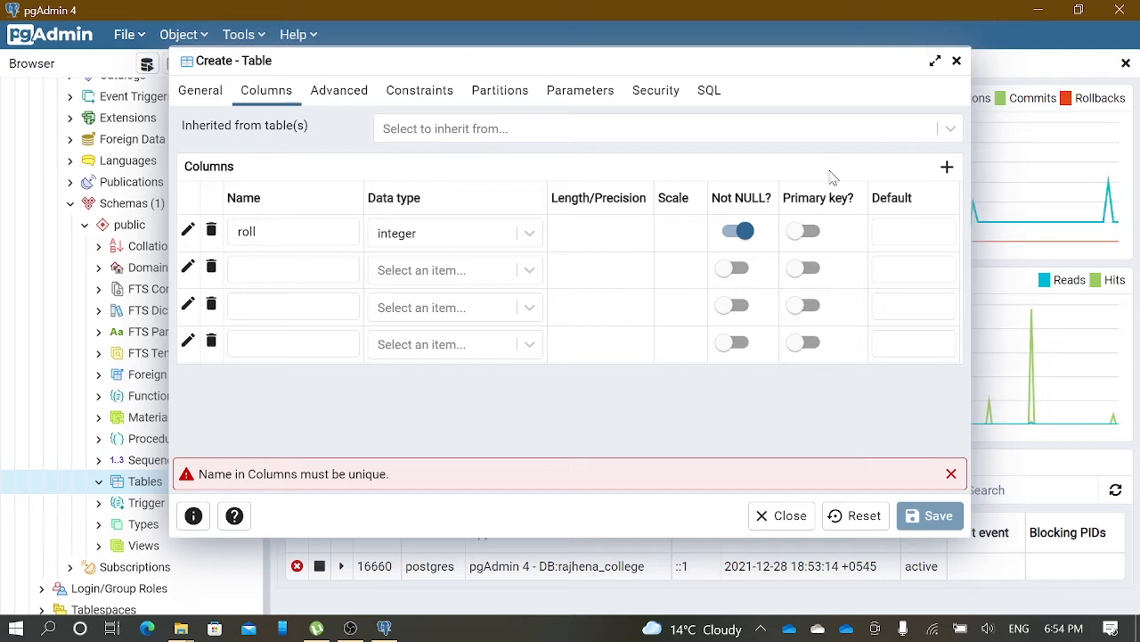
click(807, 232)
- Define the second column as name with data type text and set it as not null
click(294, 269)
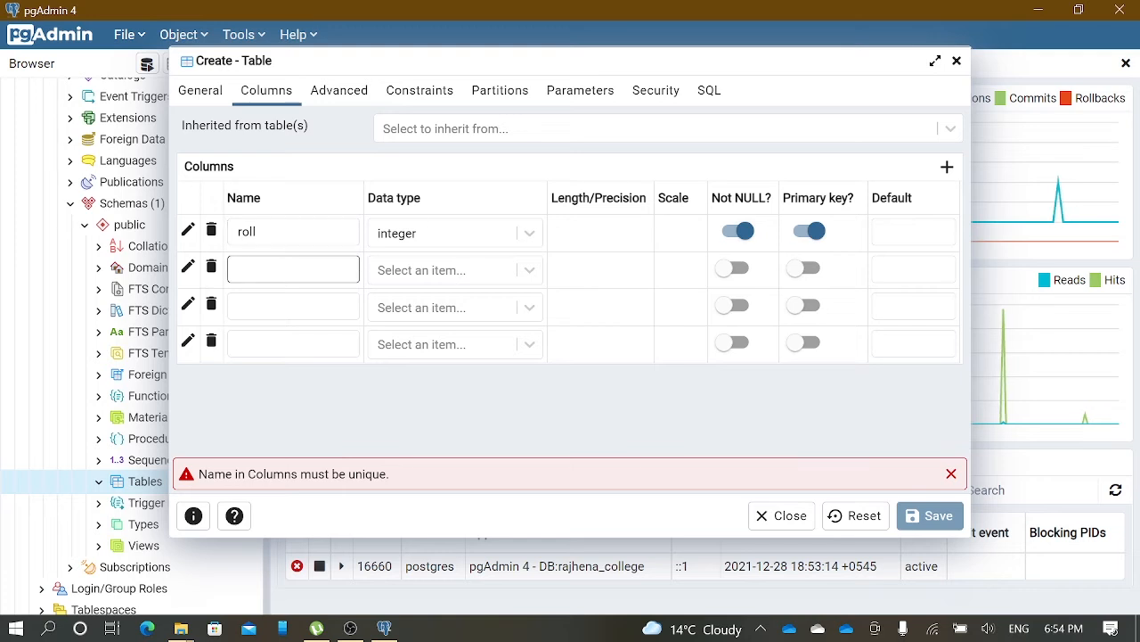
text(name)
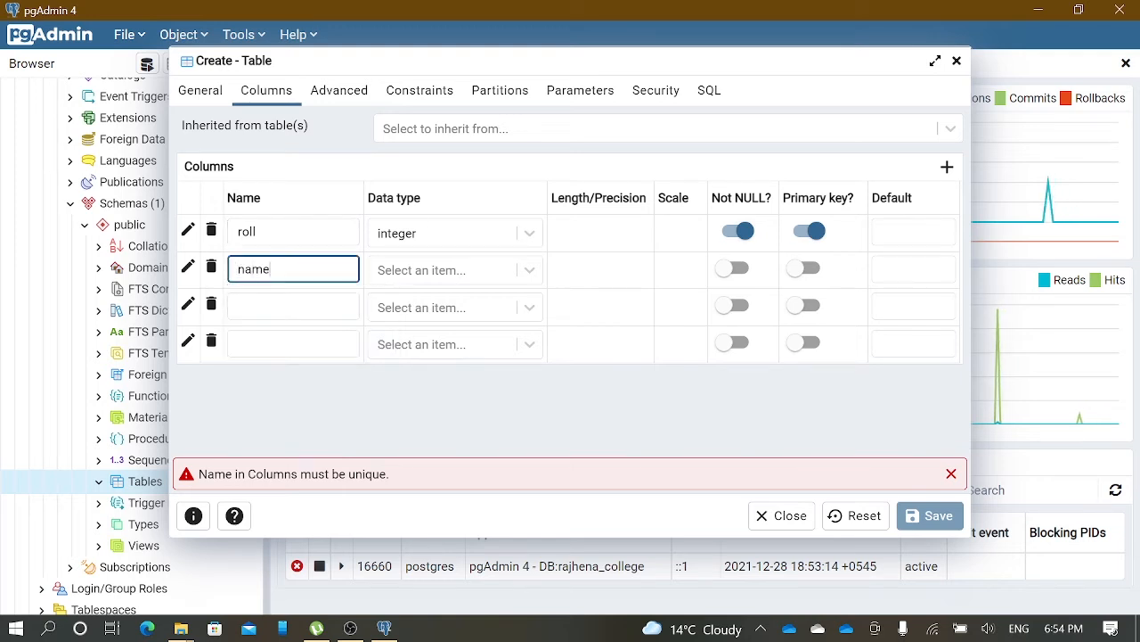
key(Tab)
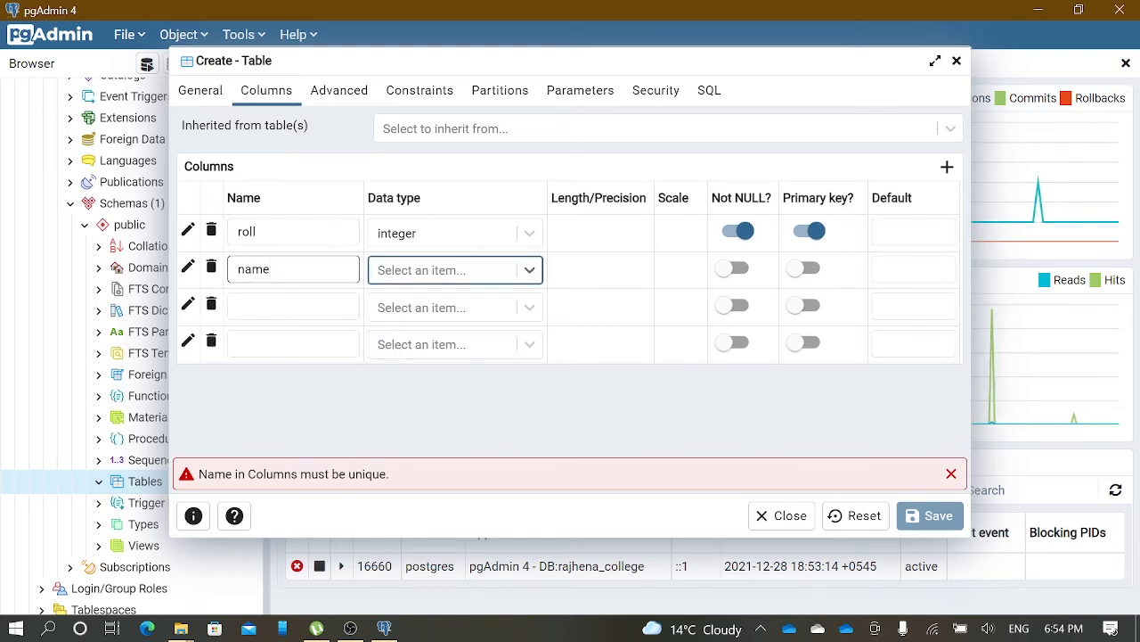
click(530, 270)
scroll(473, 405, down, 15)
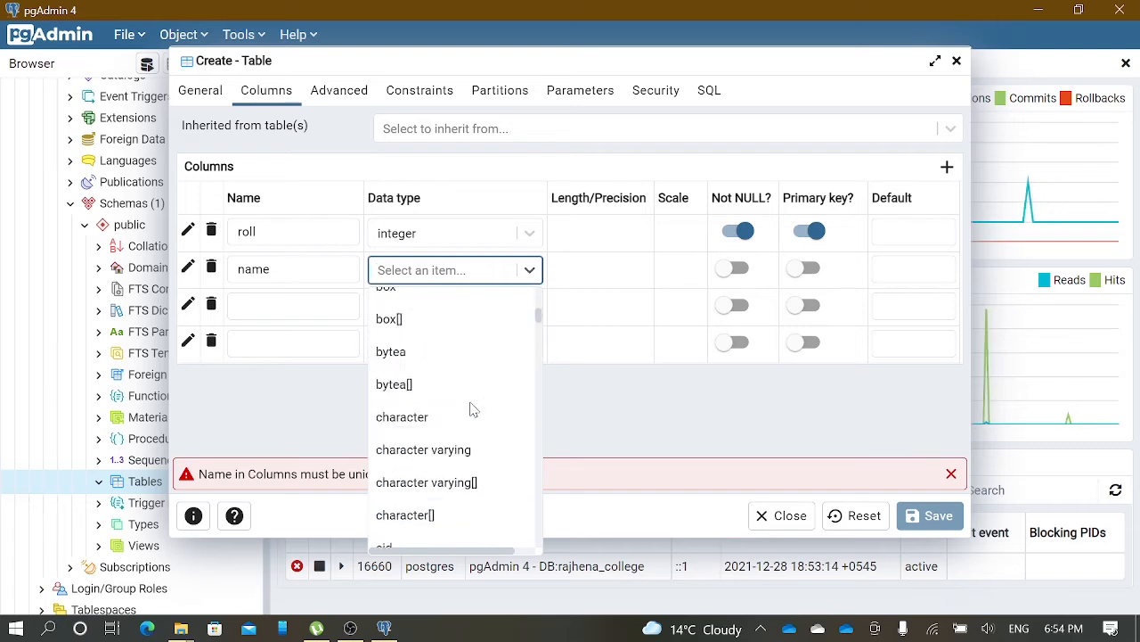
scroll(473, 408, down, 20)
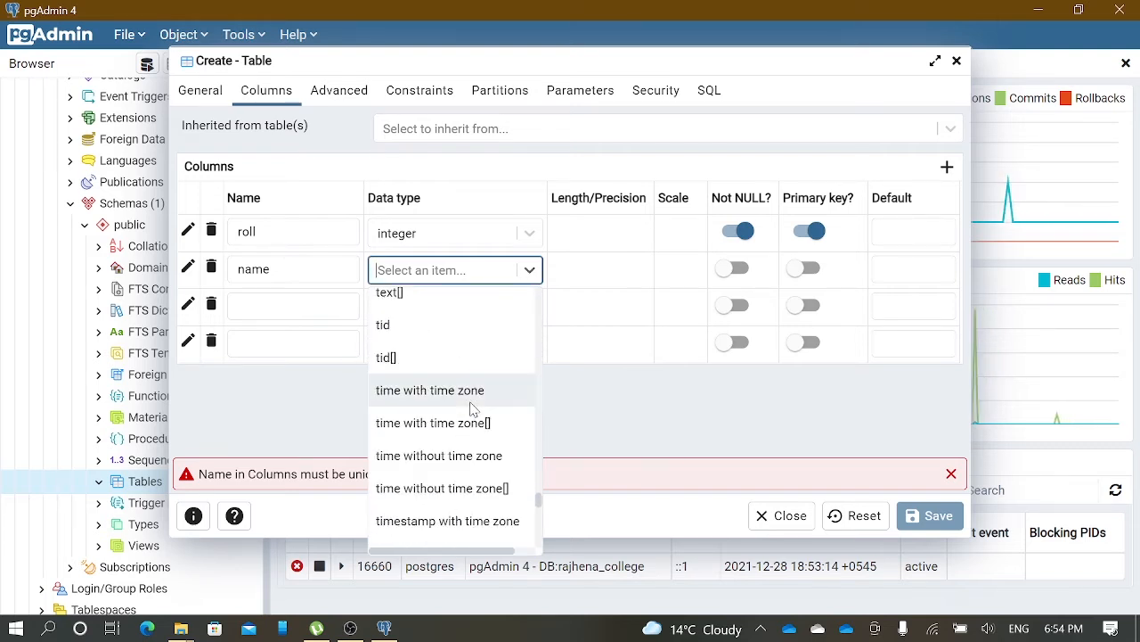
scroll(470, 405, up, 1)
click(399, 352)
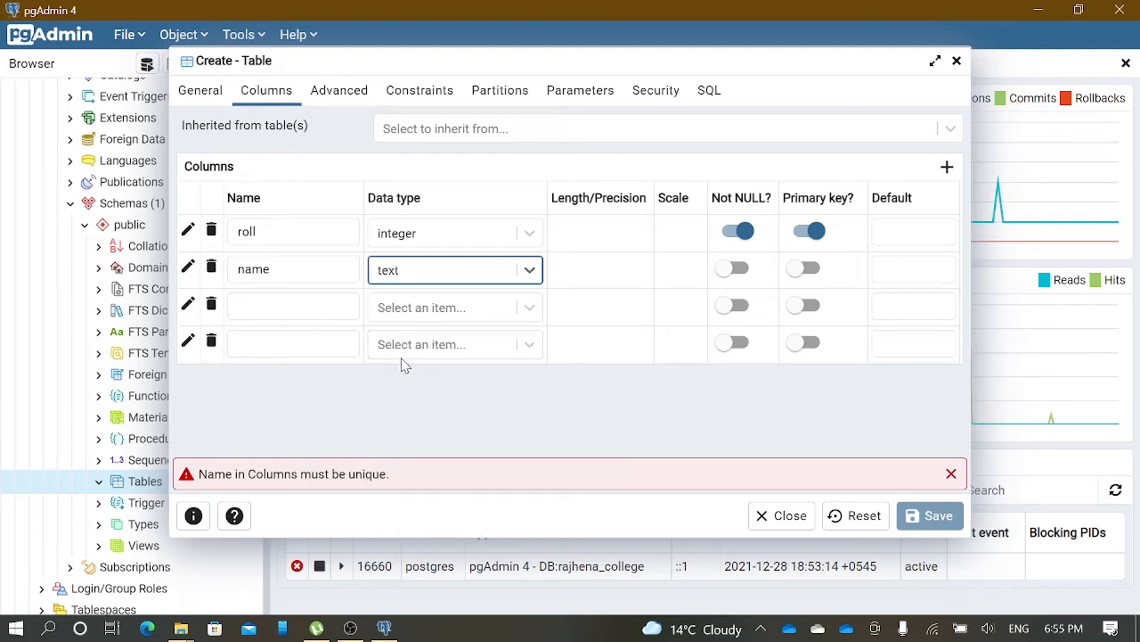
click(740, 276)
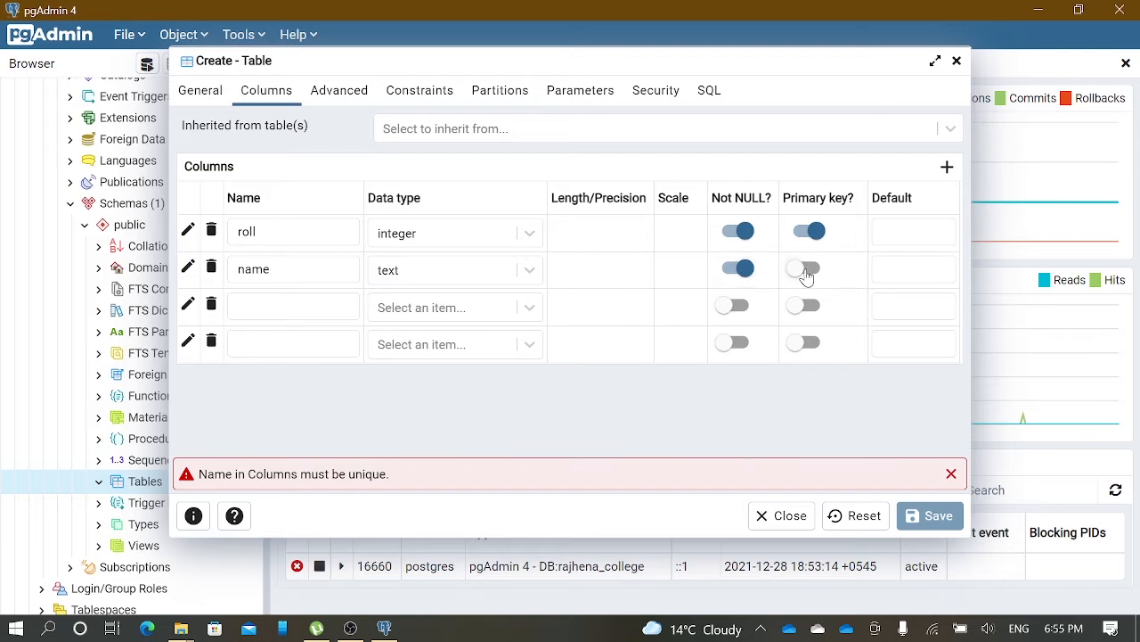
click(276, 270)
- Define the third column as faculty with data type text
click(283, 307)
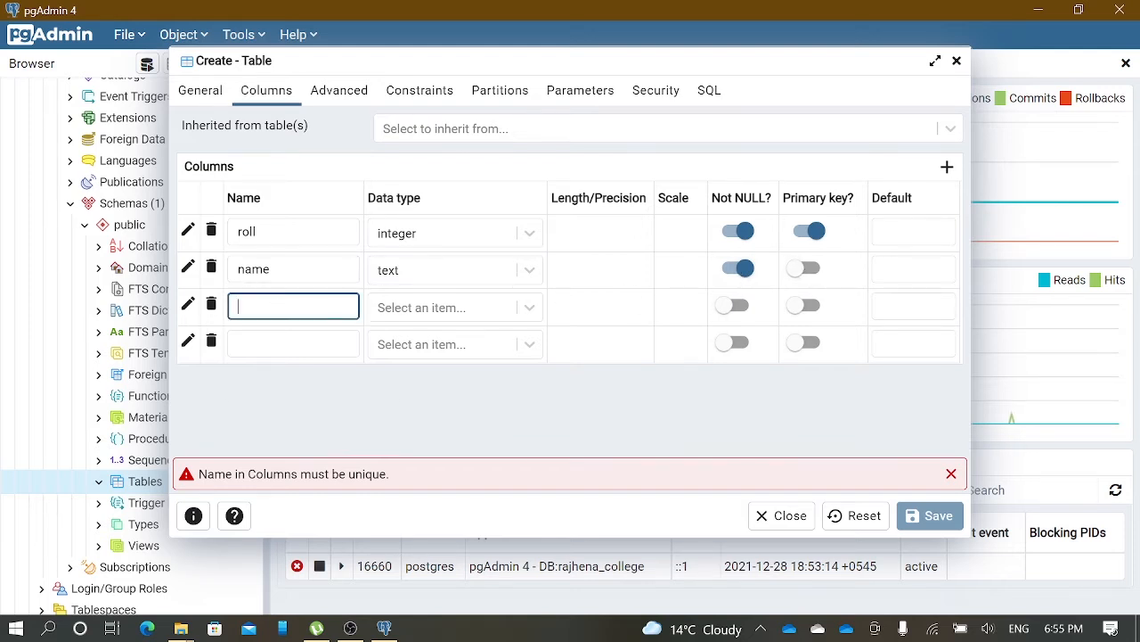
text(faculty)
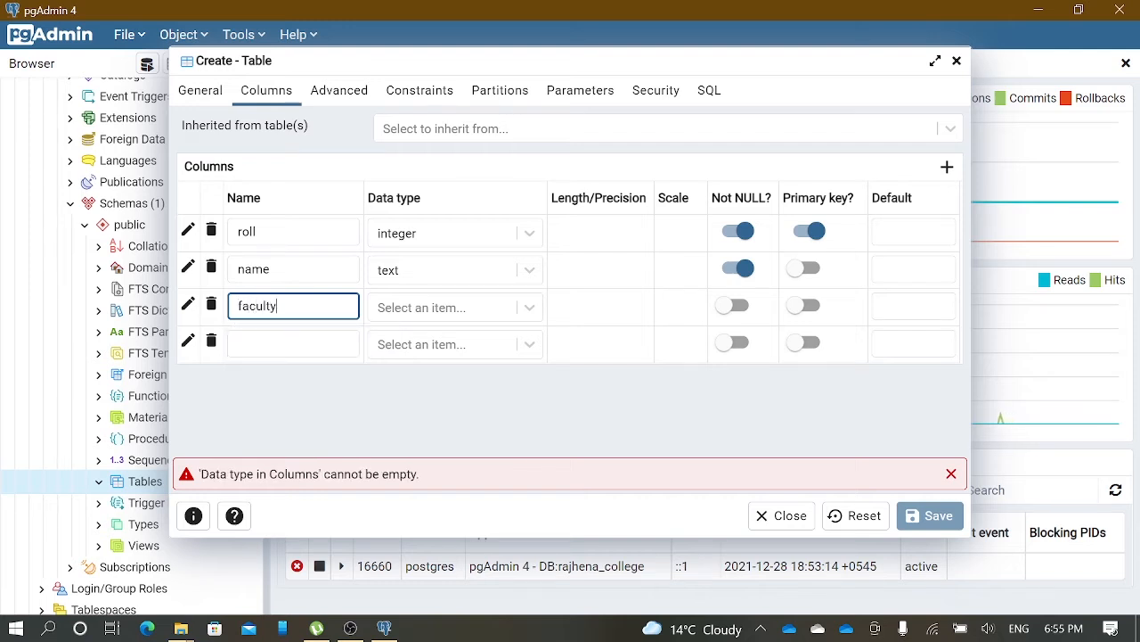
click(426, 307)
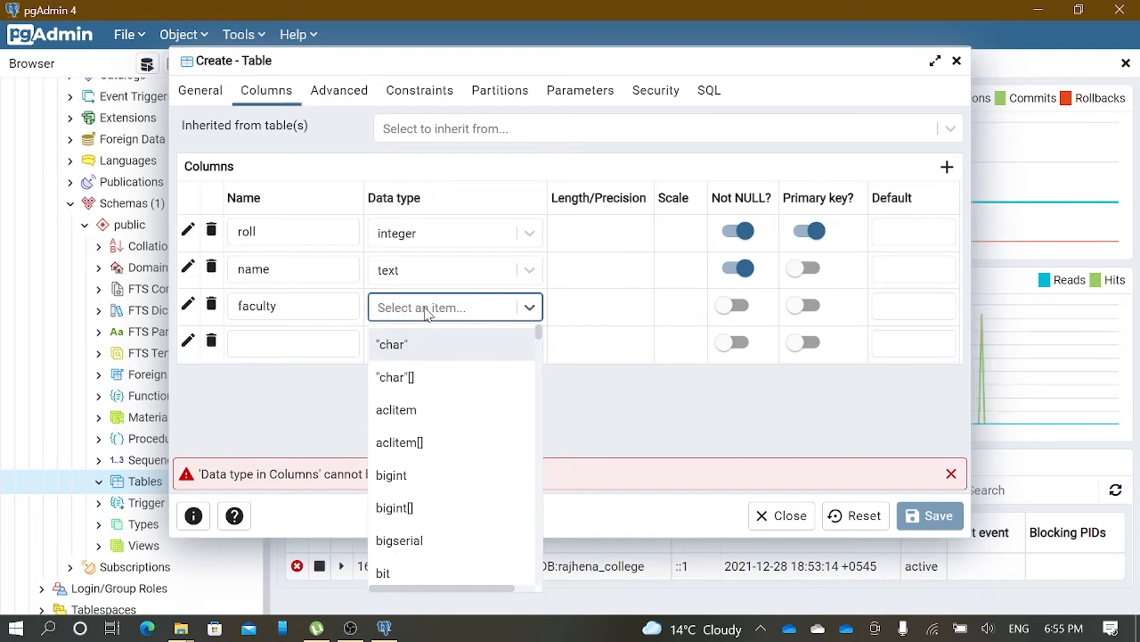
text(text)
key(Return)
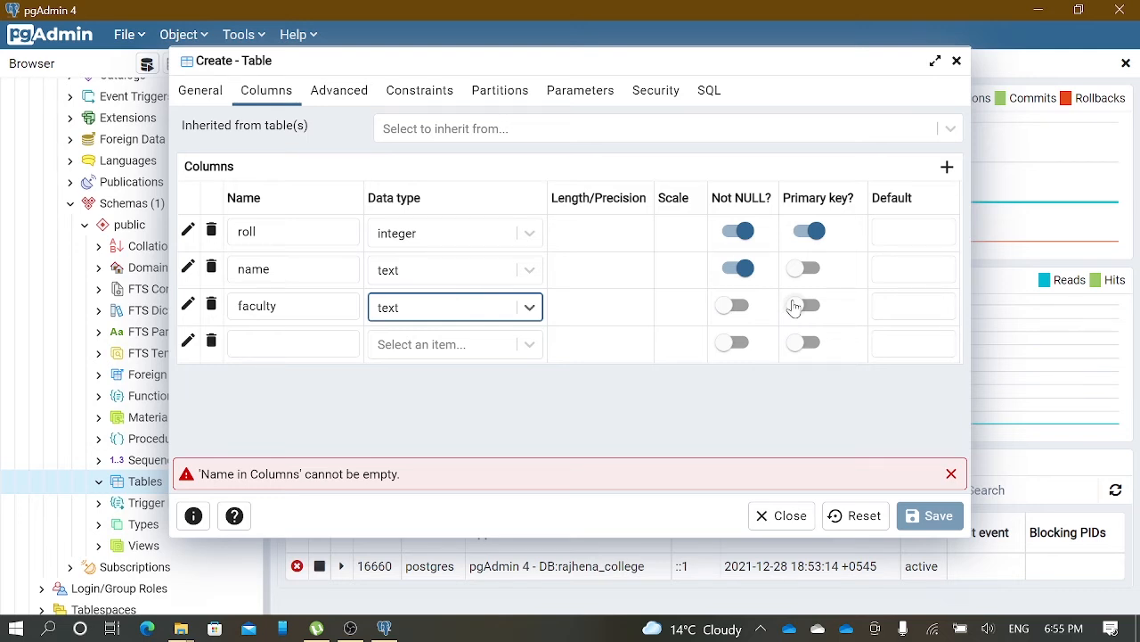
- Define the fourth column as address with data type text and save the student table
click(294, 344)
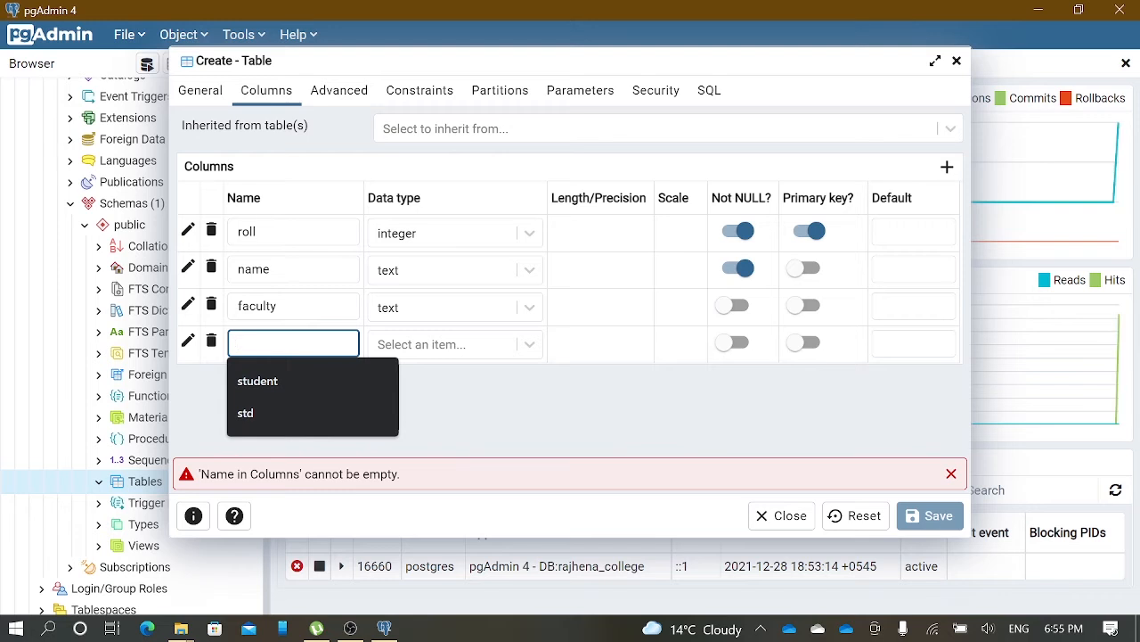
text(address)
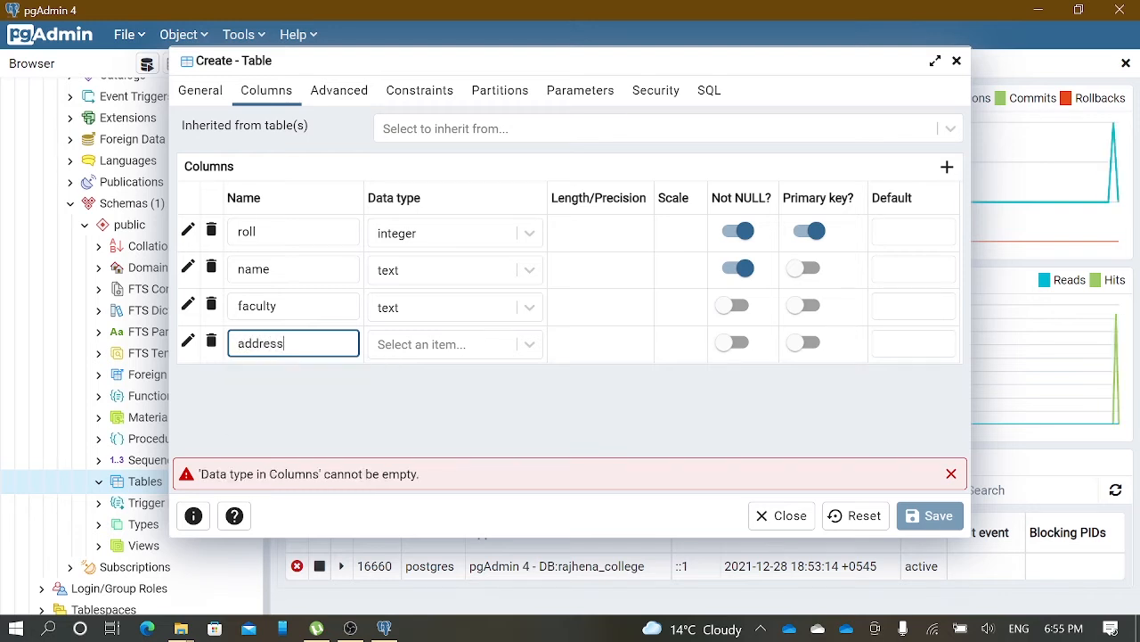
click(462, 351)
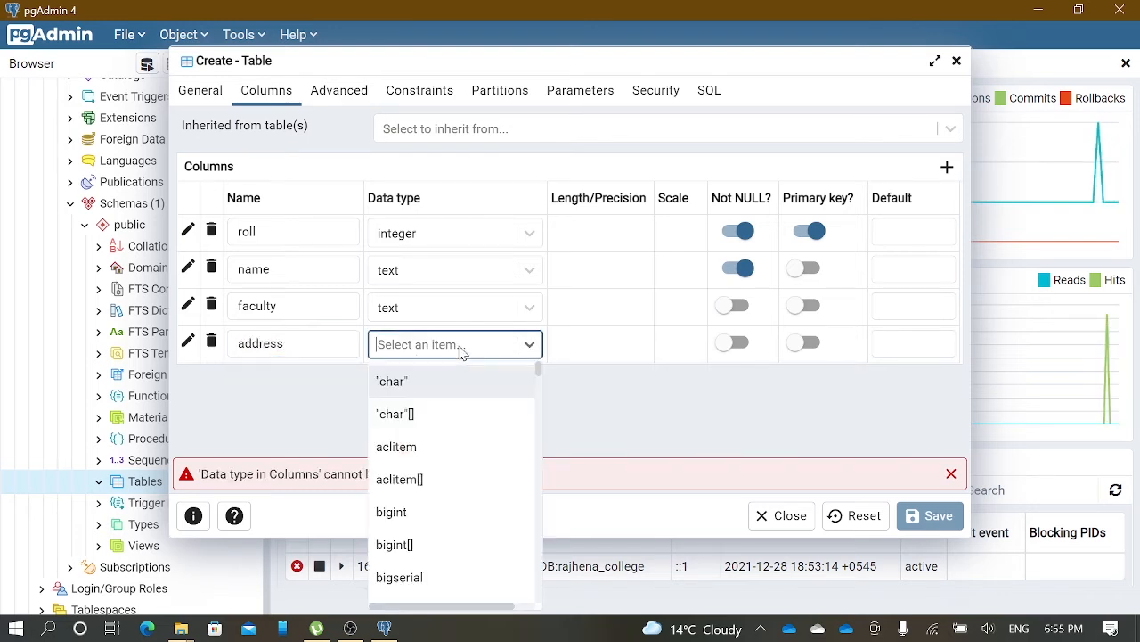
text(text)
key(Return)
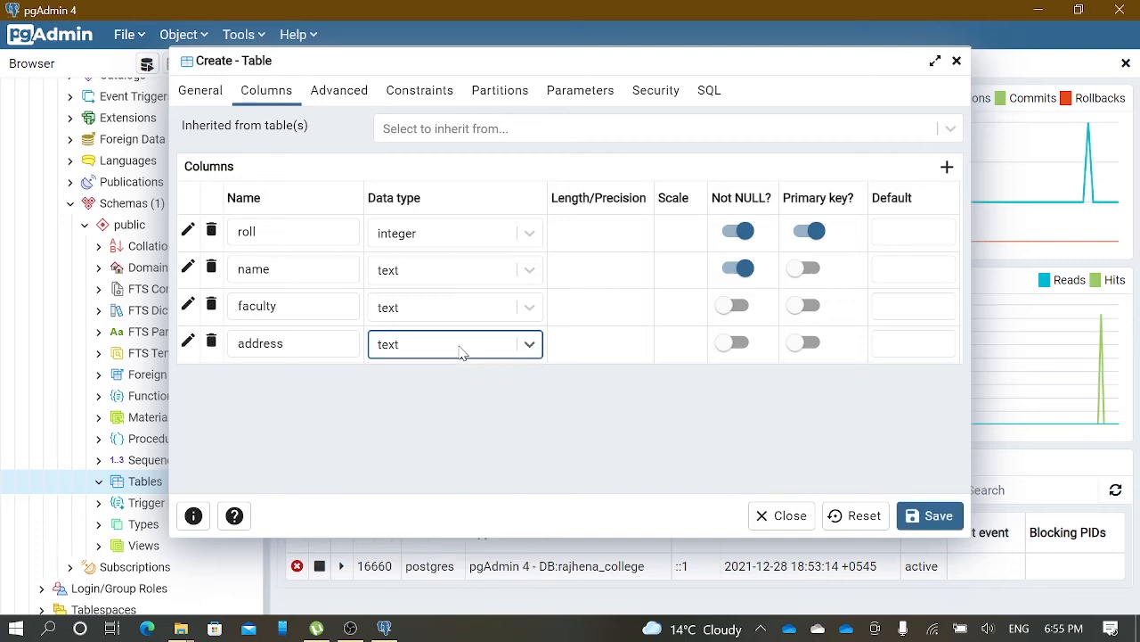
click(940, 519)
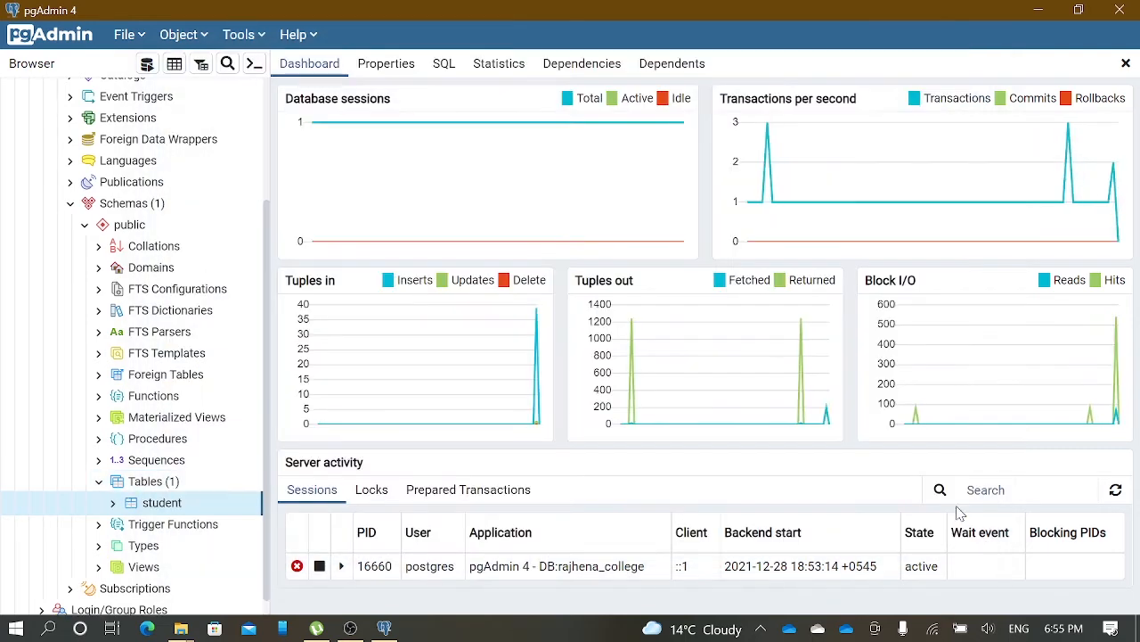
- Expand the student table under Tables and examine its columns
scroll(134, 481, down, 1)
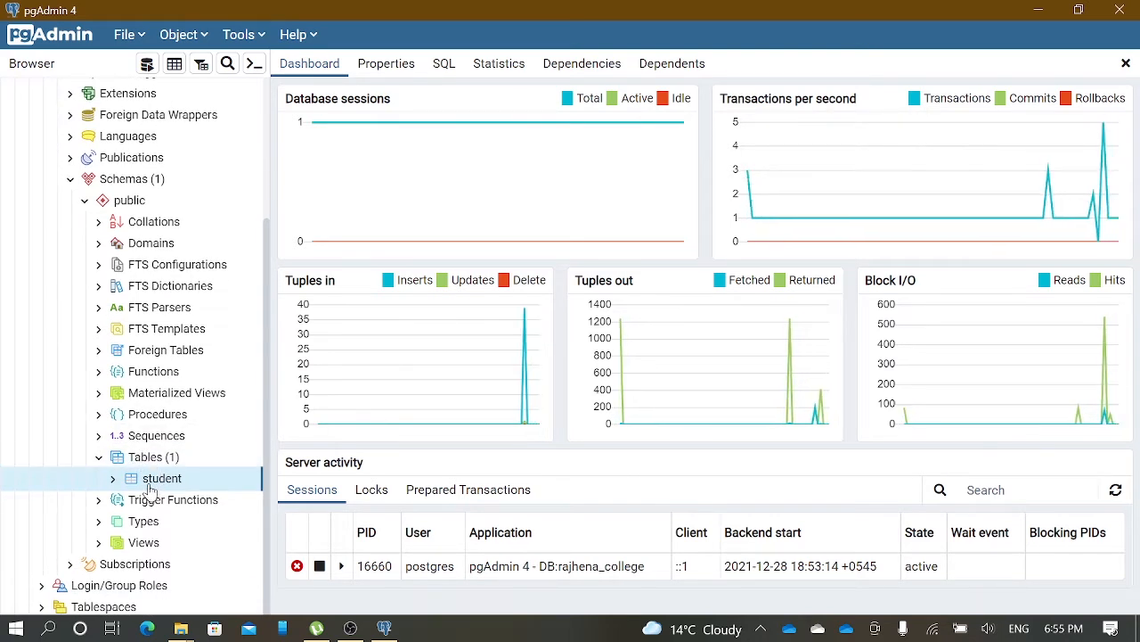
click(103, 462)
click(99, 458)
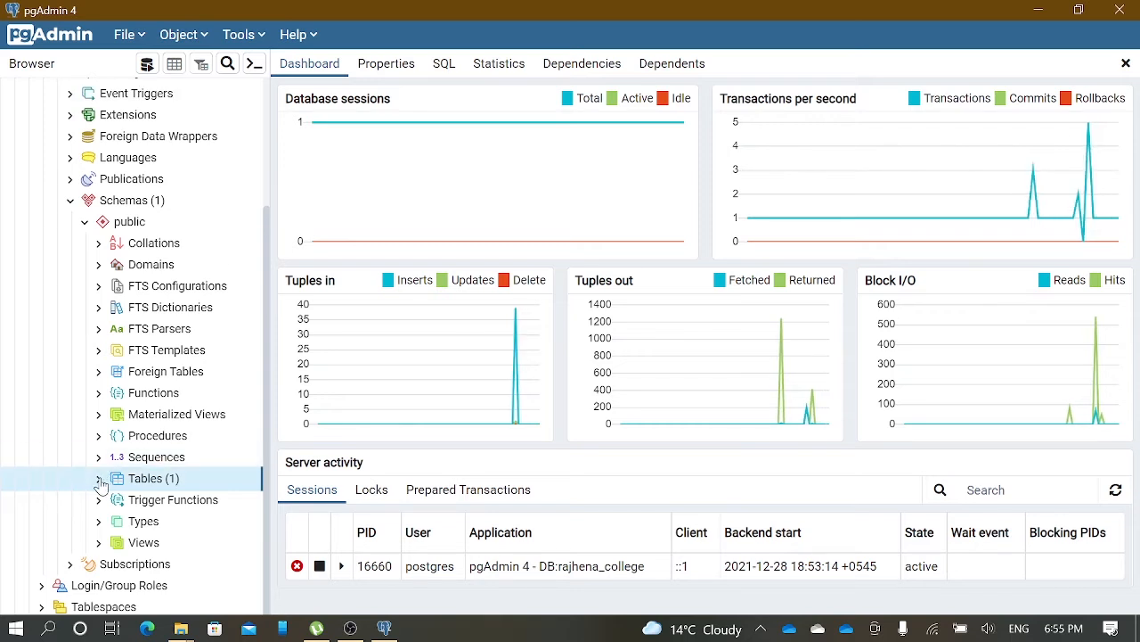
click(100, 481)
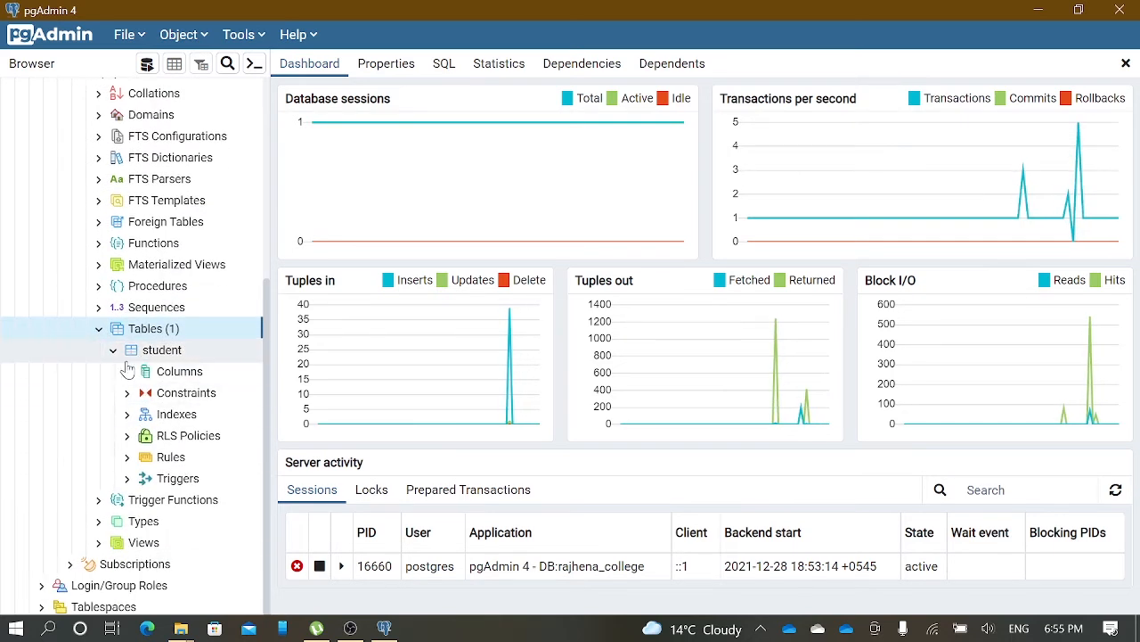
click(128, 371)
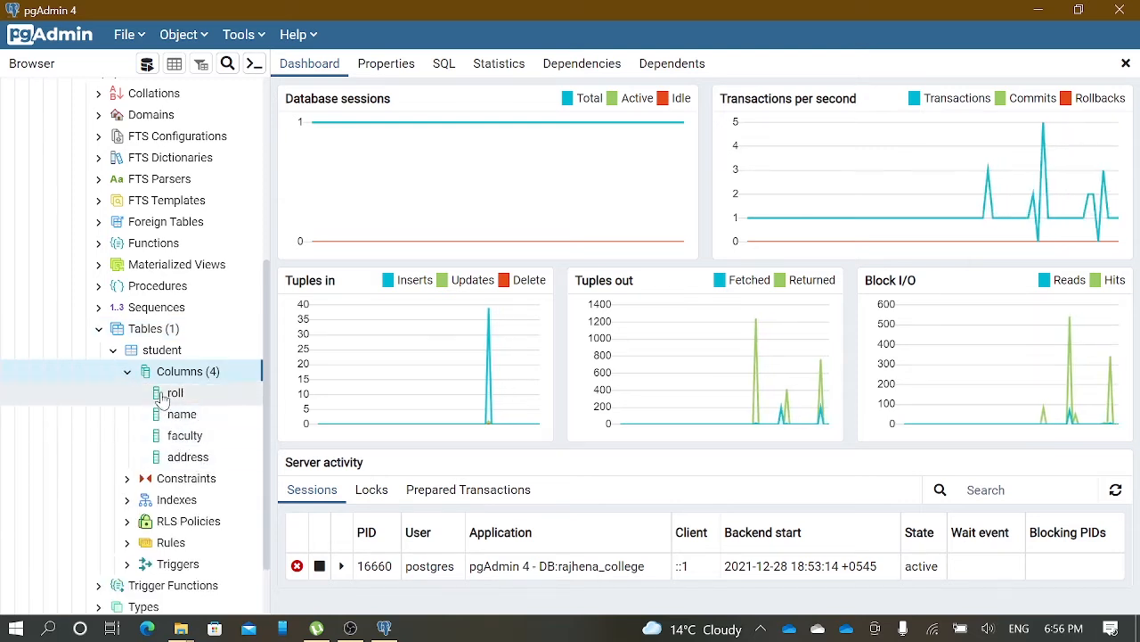
right_click(190, 380)
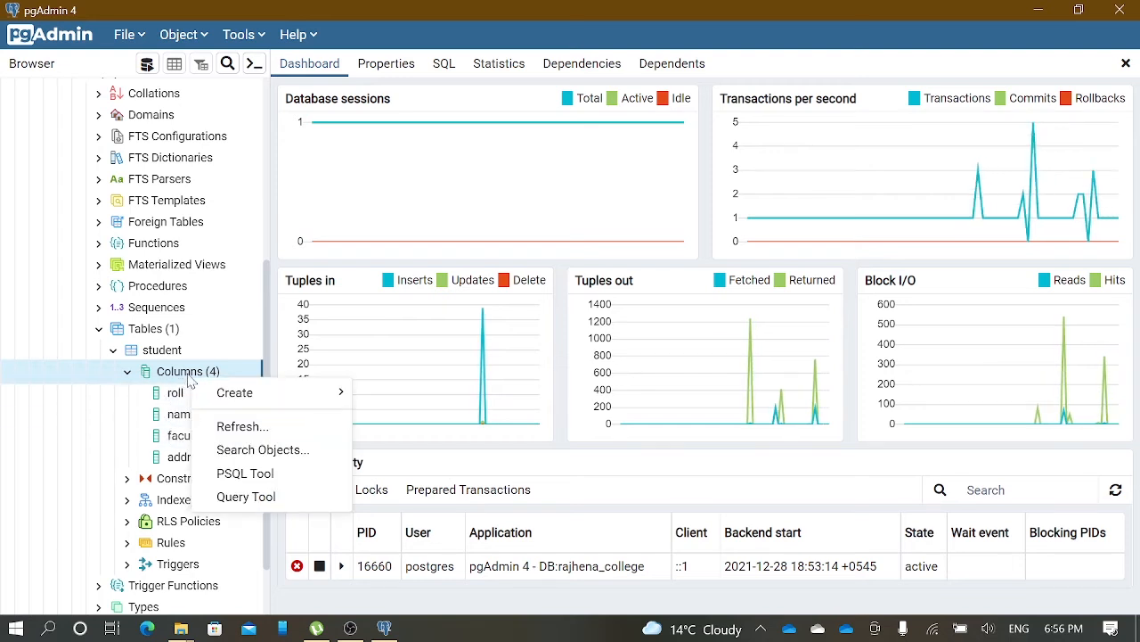
mouse_move(230, 394)
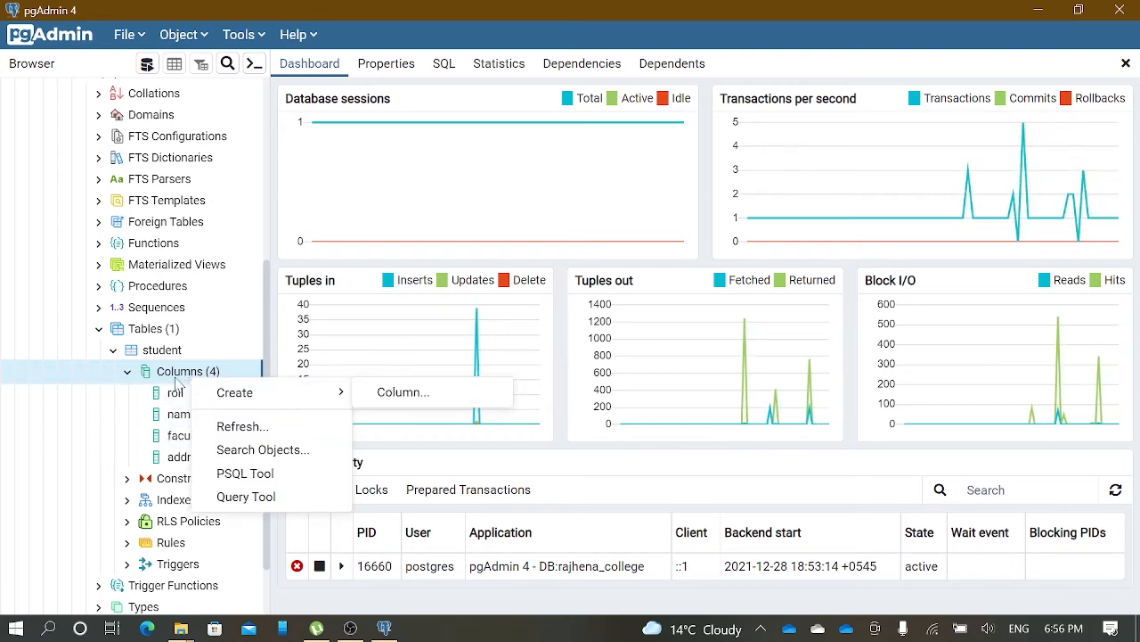
click(139, 358)
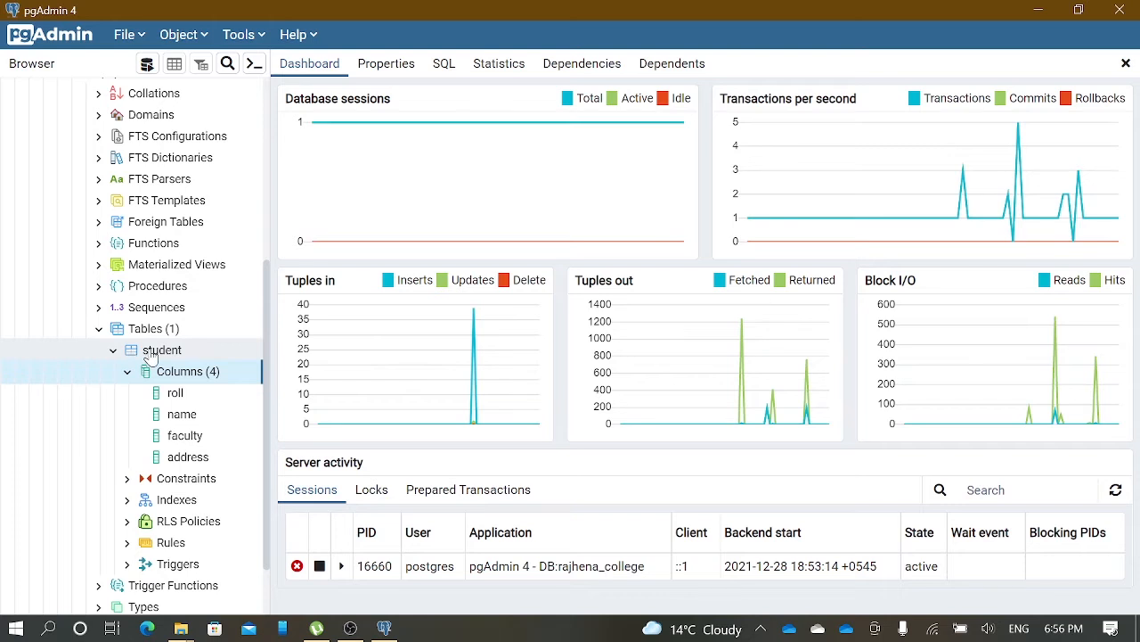
- Open all rows of the student table for viewing and editing
click(150, 355)
right_click(157, 354)
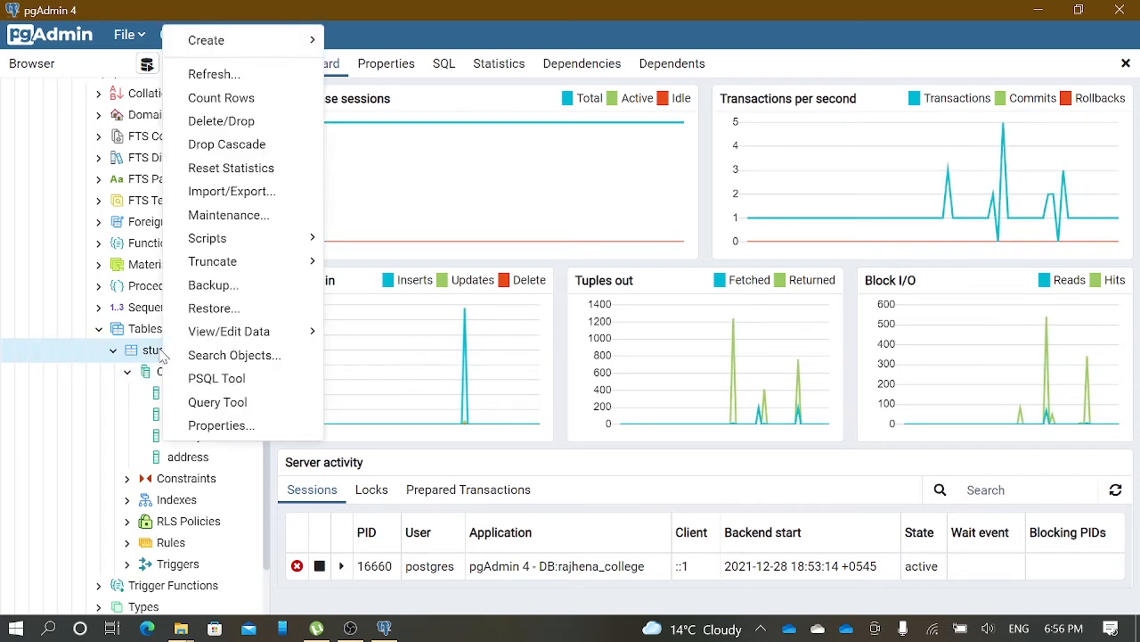
mouse_move(254, 336)
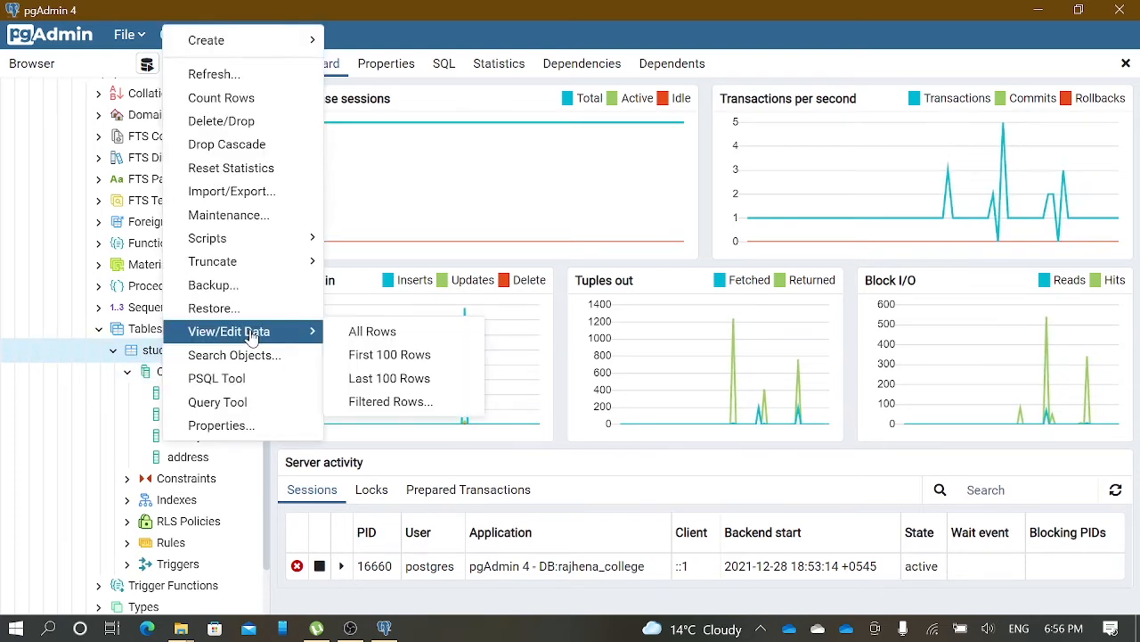
click(405, 336)
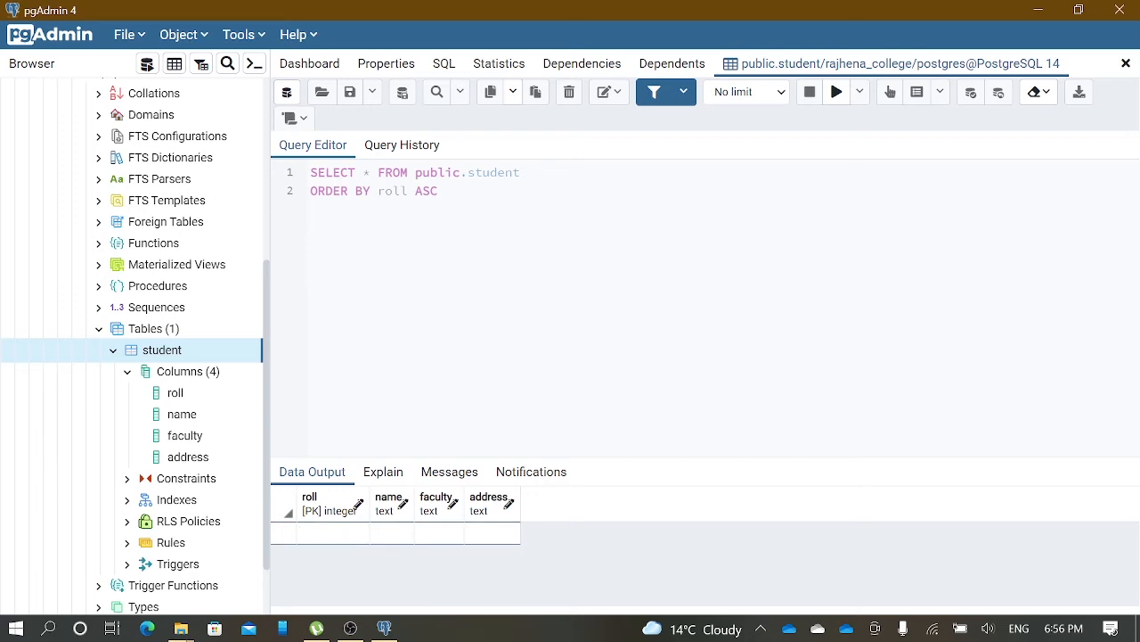
- Start the first row of the student table with roll 1 and enter the student's name
key(Tab)
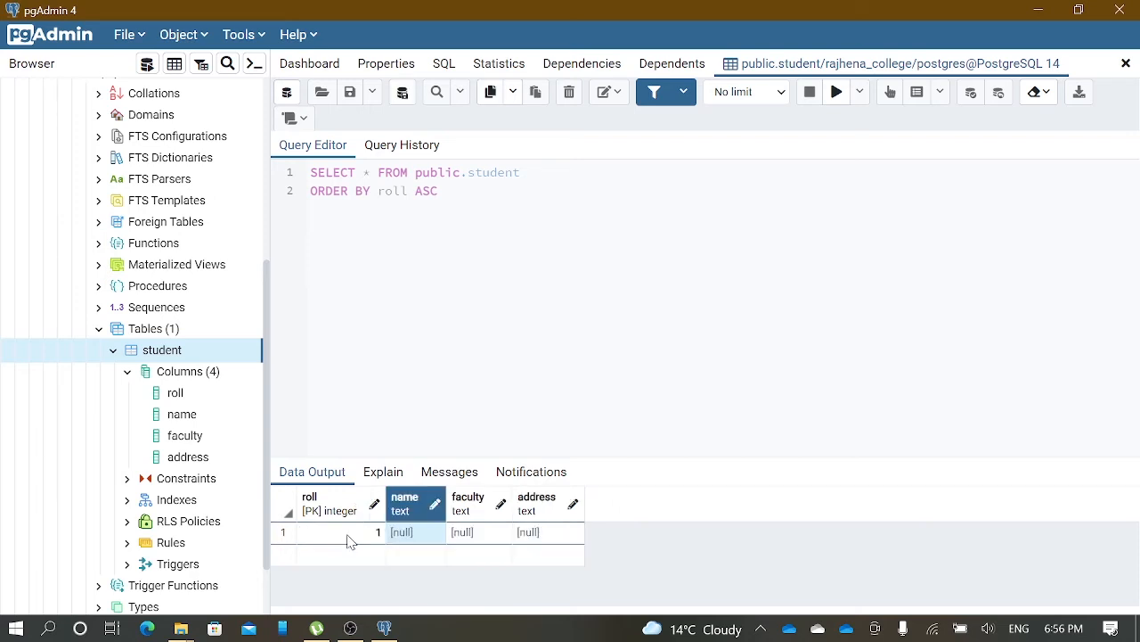
double_click(406, 537)
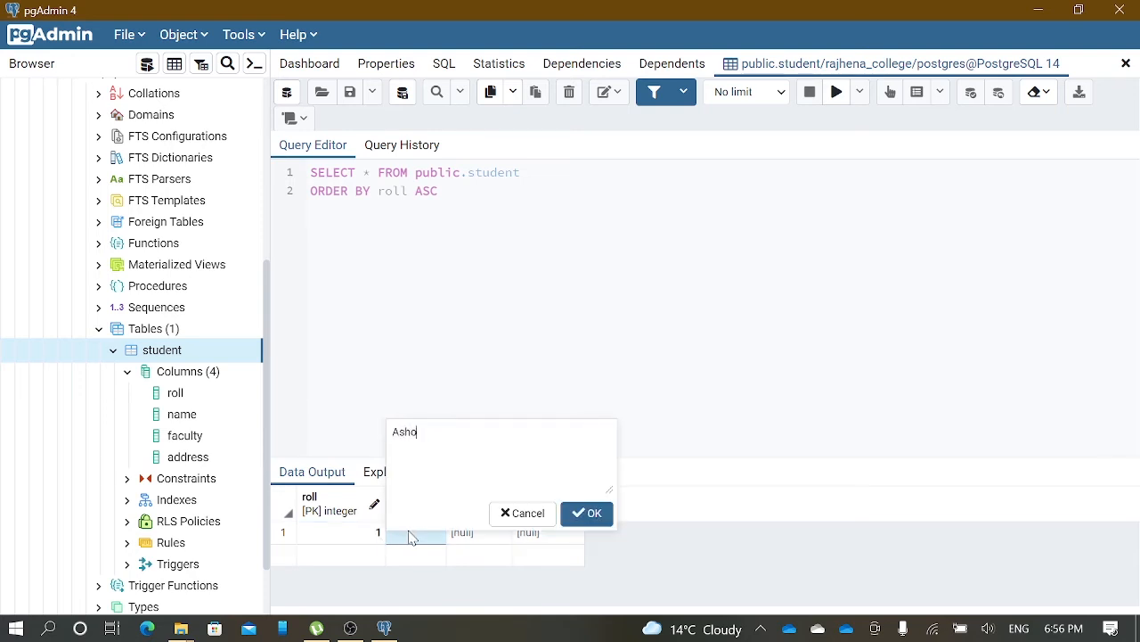
click(574, 514)
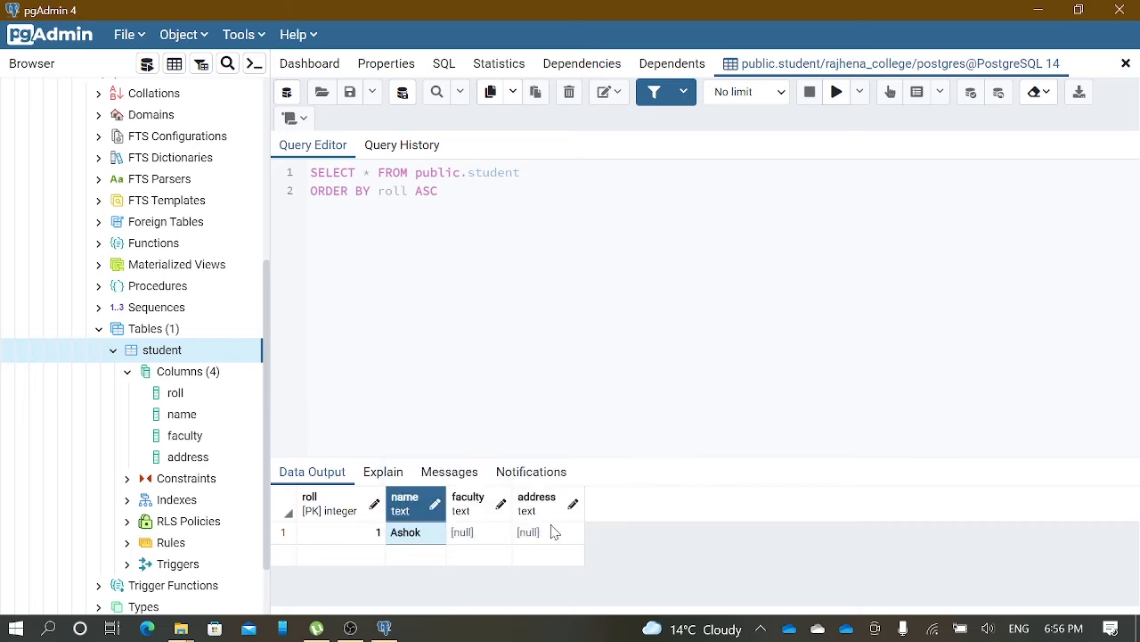
- Complete the first row with faculty DGE and the student's address, and save the changes while closing the data view
double_click(487, 534)
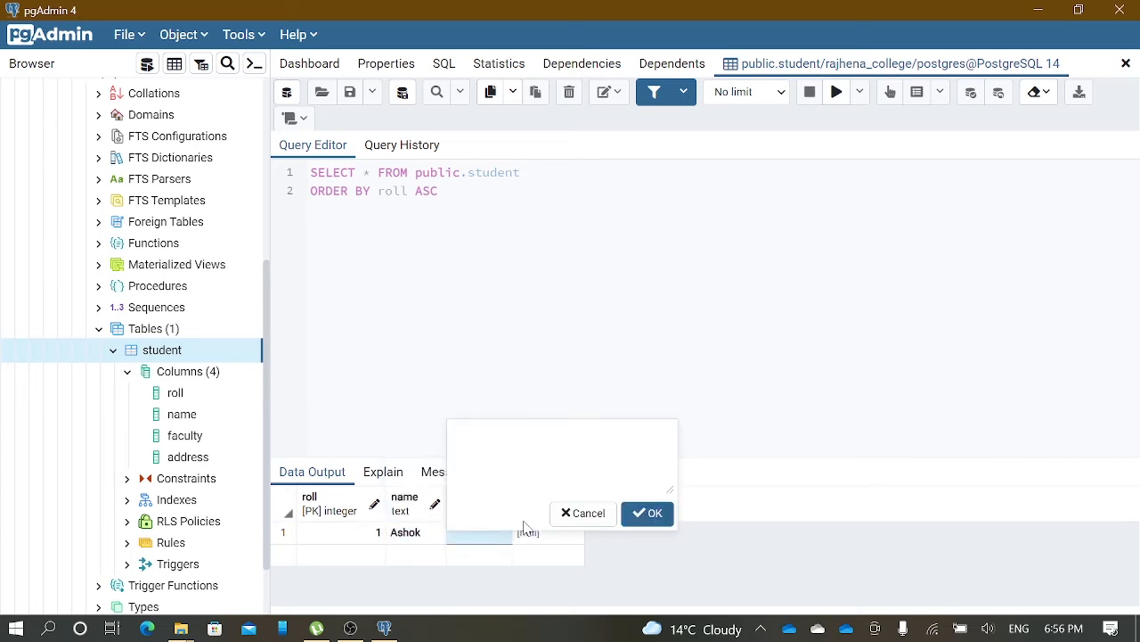
click(649, 512)
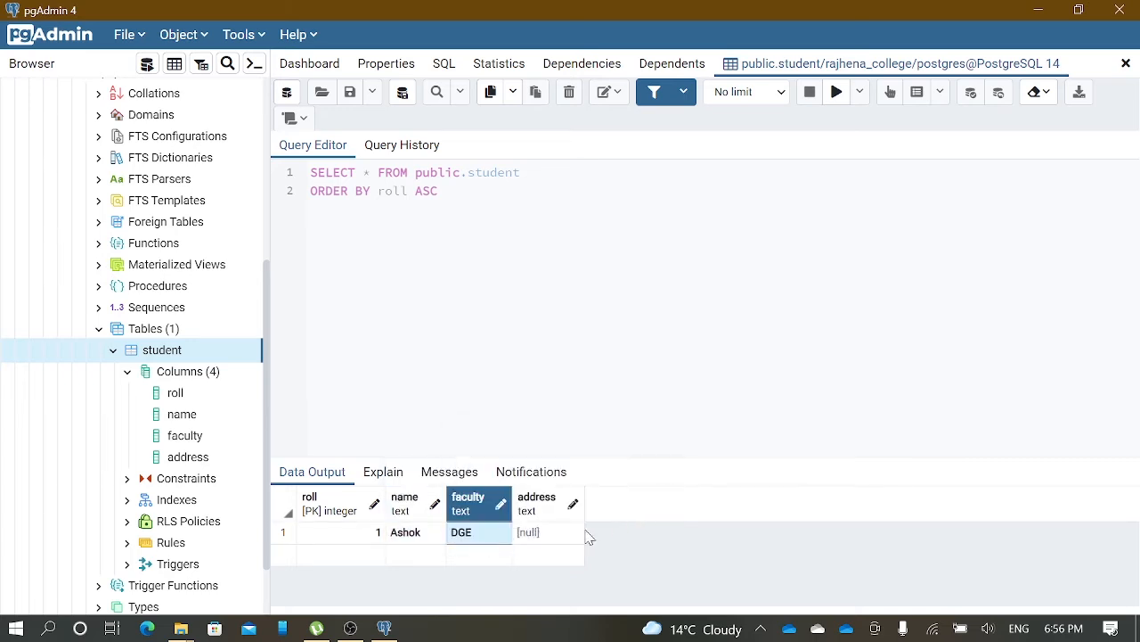
click(555, 538)
double_click(556, 540)
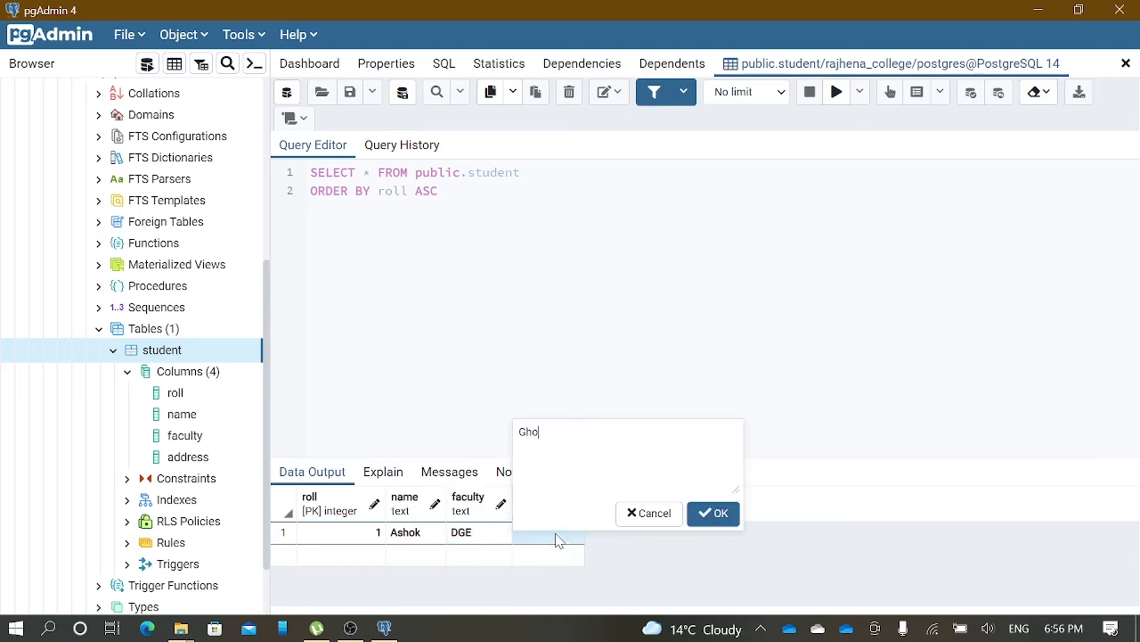
click(717, 513)
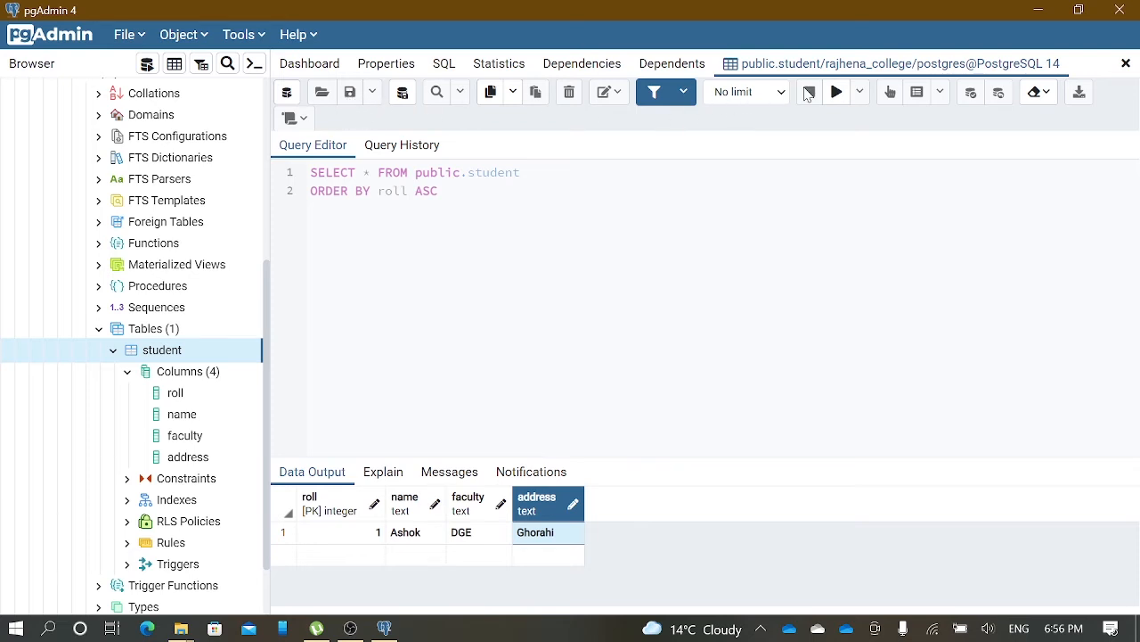
click(1124, 70)
click(925, 237)
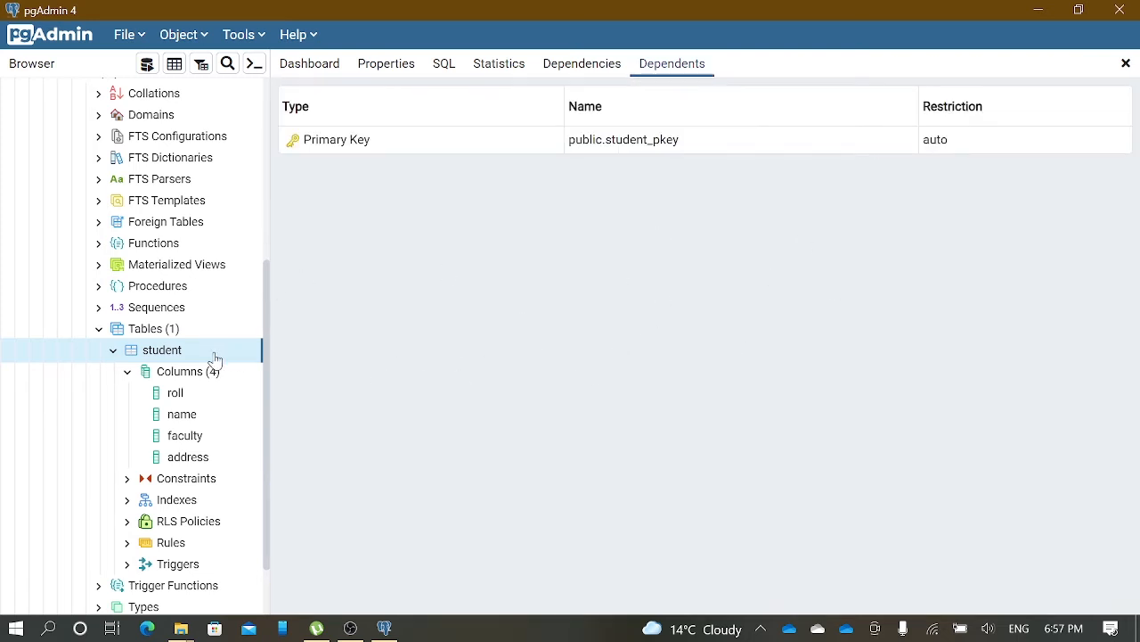
- Reopen all rows of the student table for editing
right_click(172, 358)
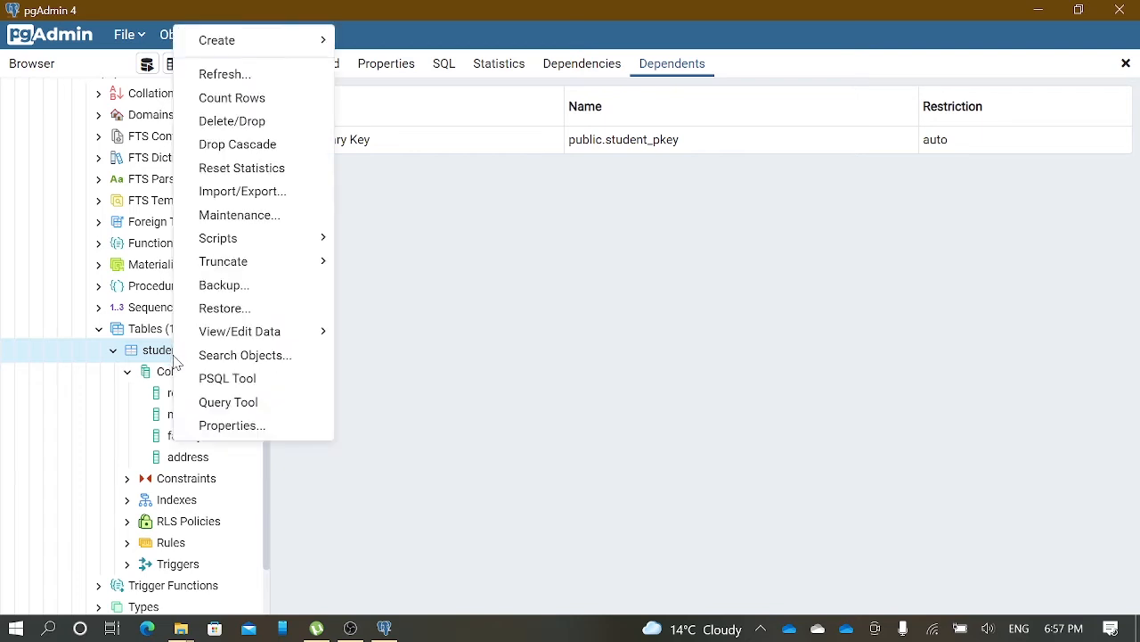
mouse_move(268, 331)
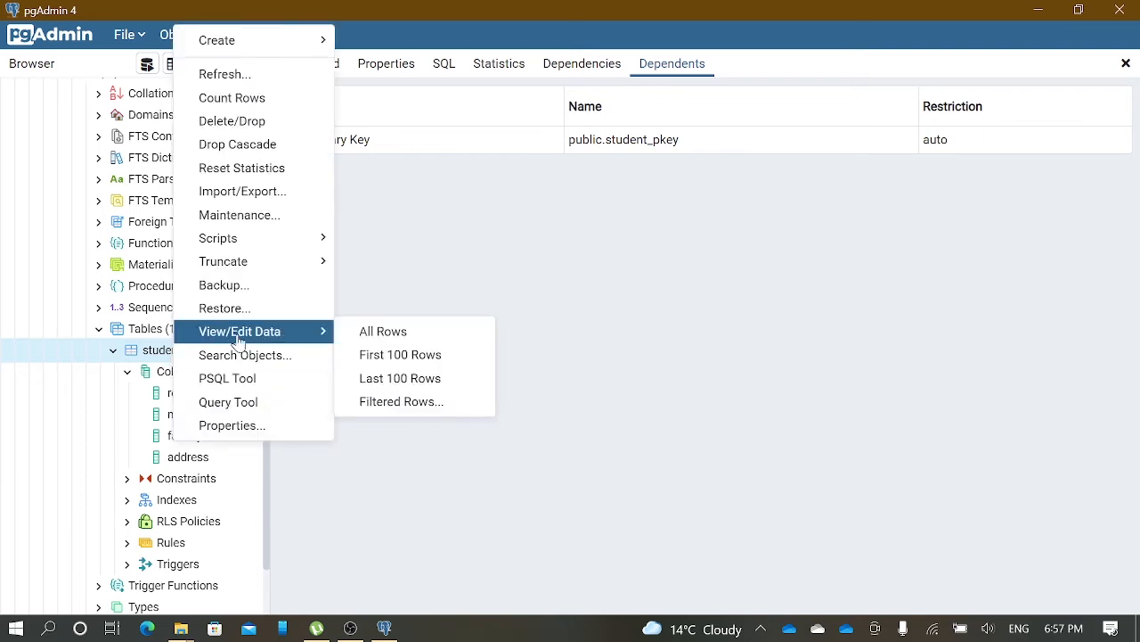
click(375, 339)
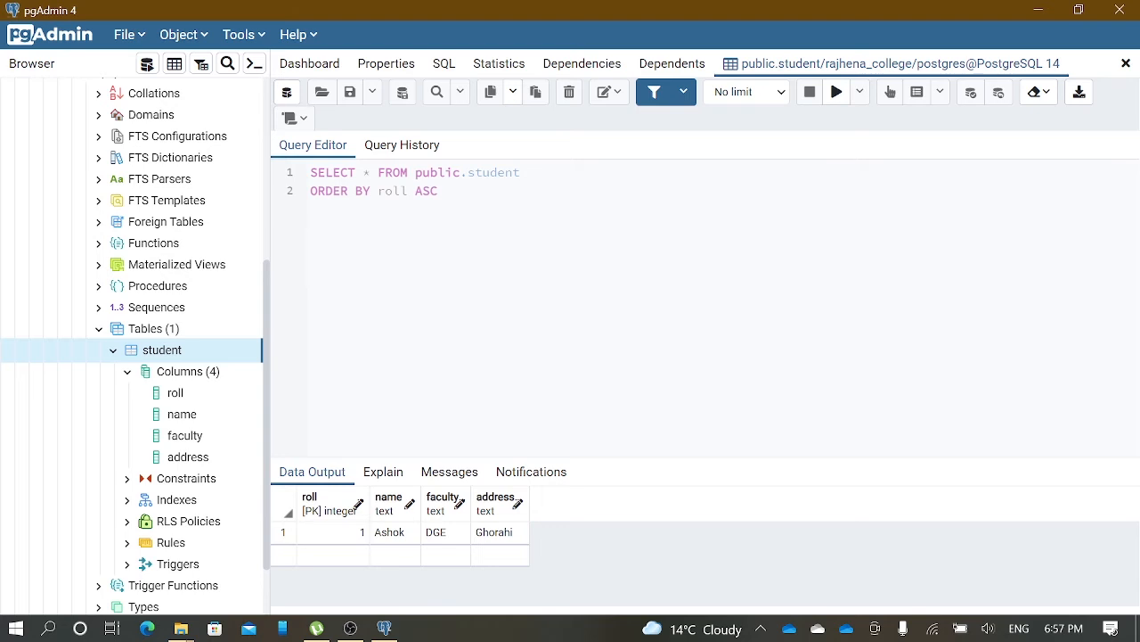
- Add a second row with roll 1 and enter the student's name
key(Tab)
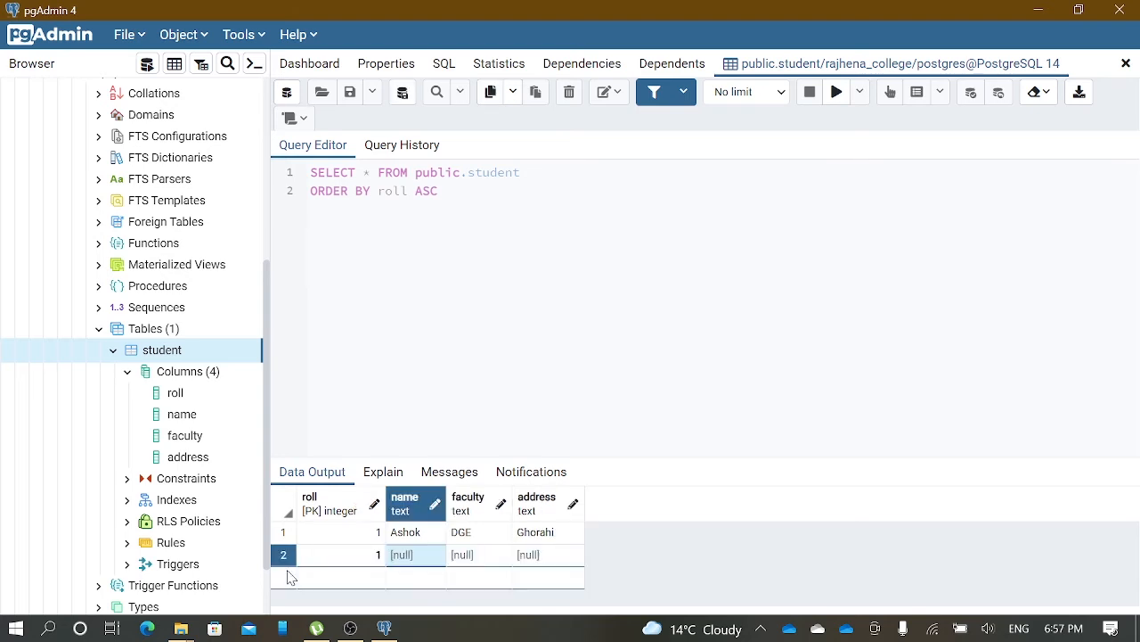
double_click(403, 558)
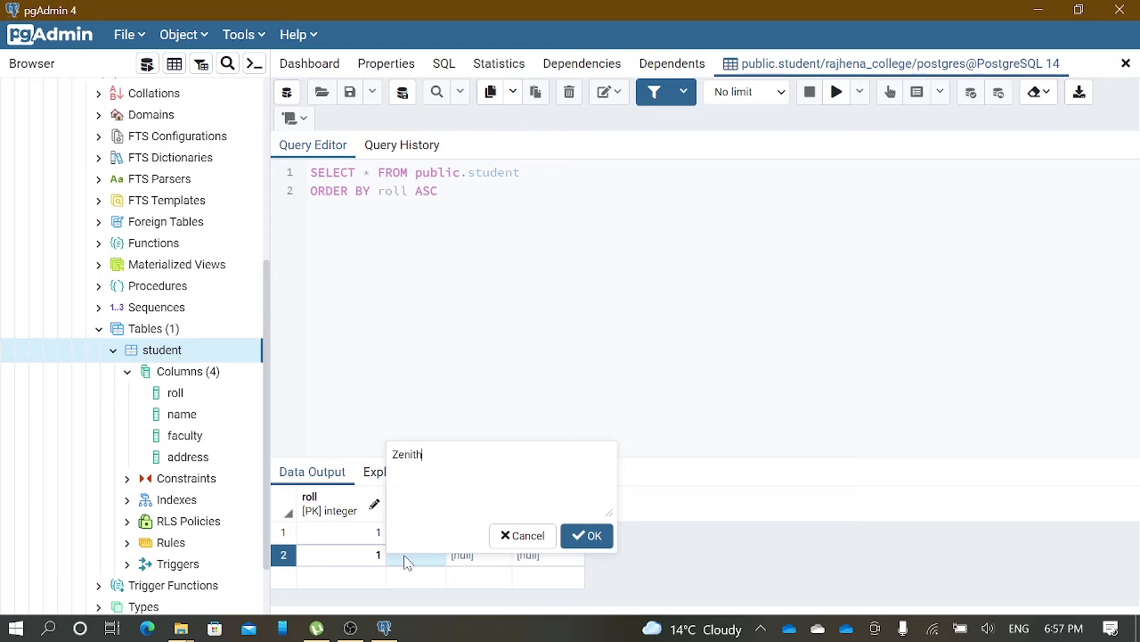
click(587, 536)
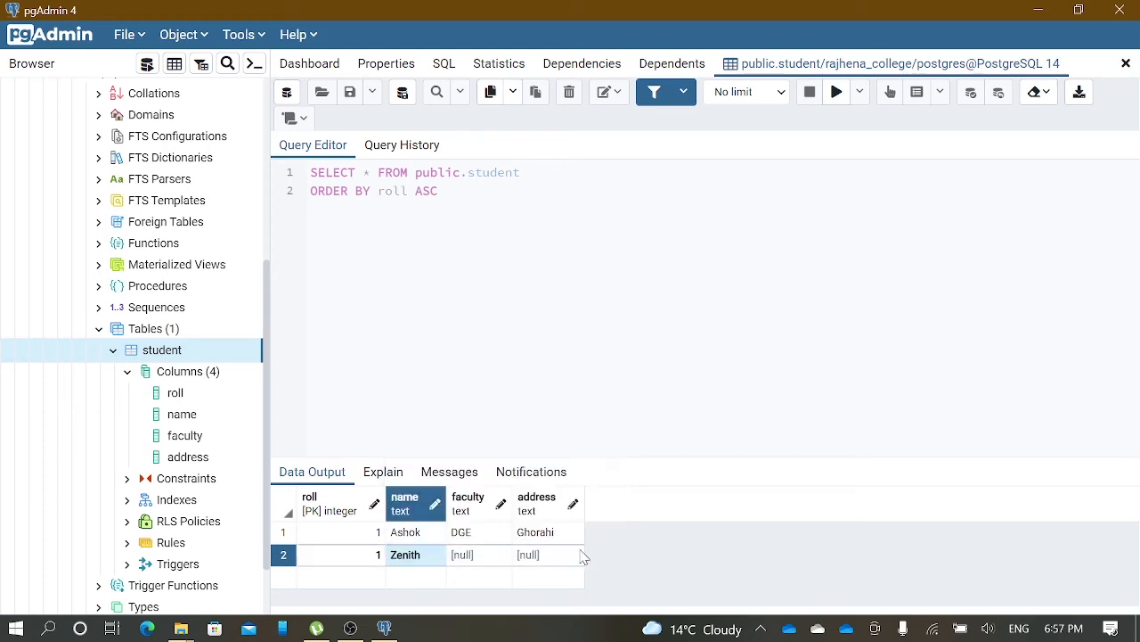
- Fill in the second row's faculty as DCE and the student's address, and try to save the changes on closing the data view
click(487, 561)
double_click(486, 562)
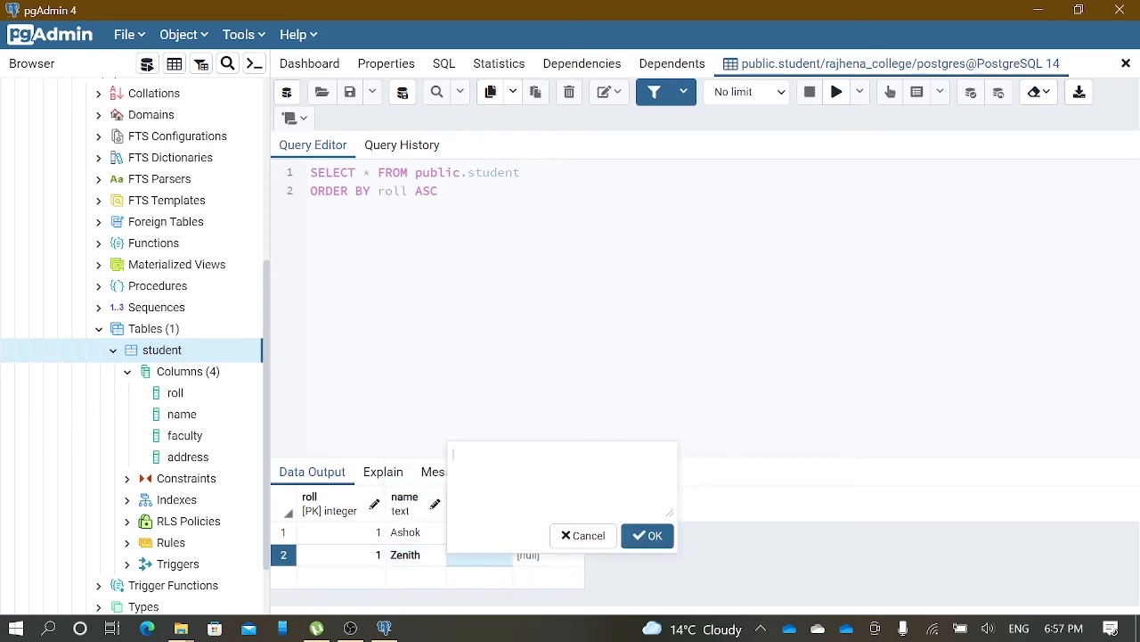
text(DCE)
click(649, 536)
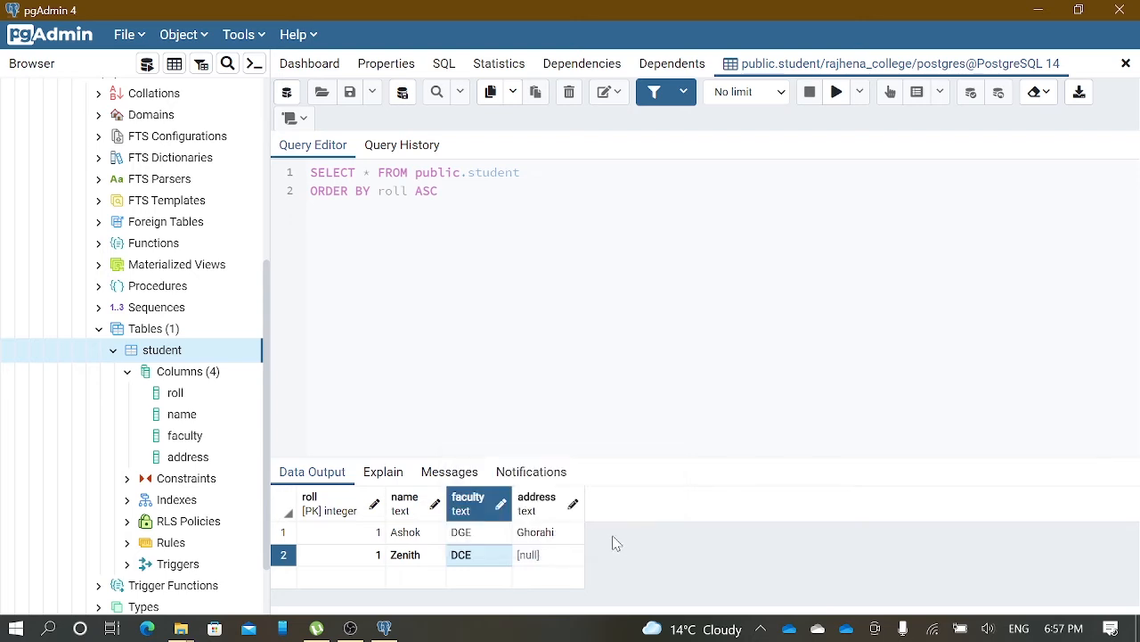
double_click(547, 561)
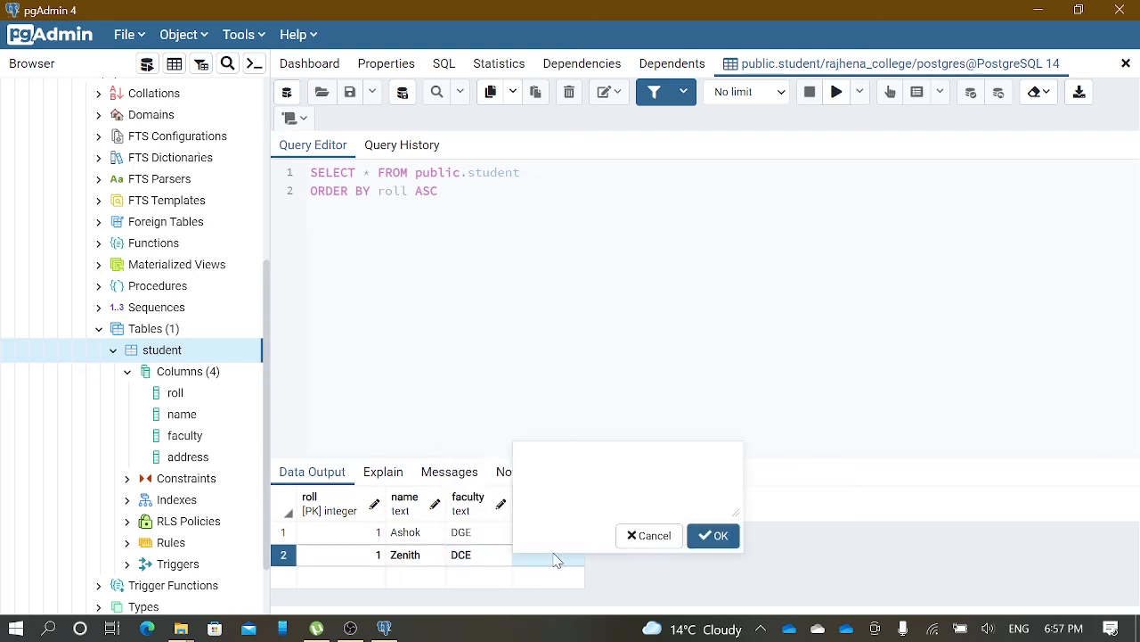
text(Tulsipur)
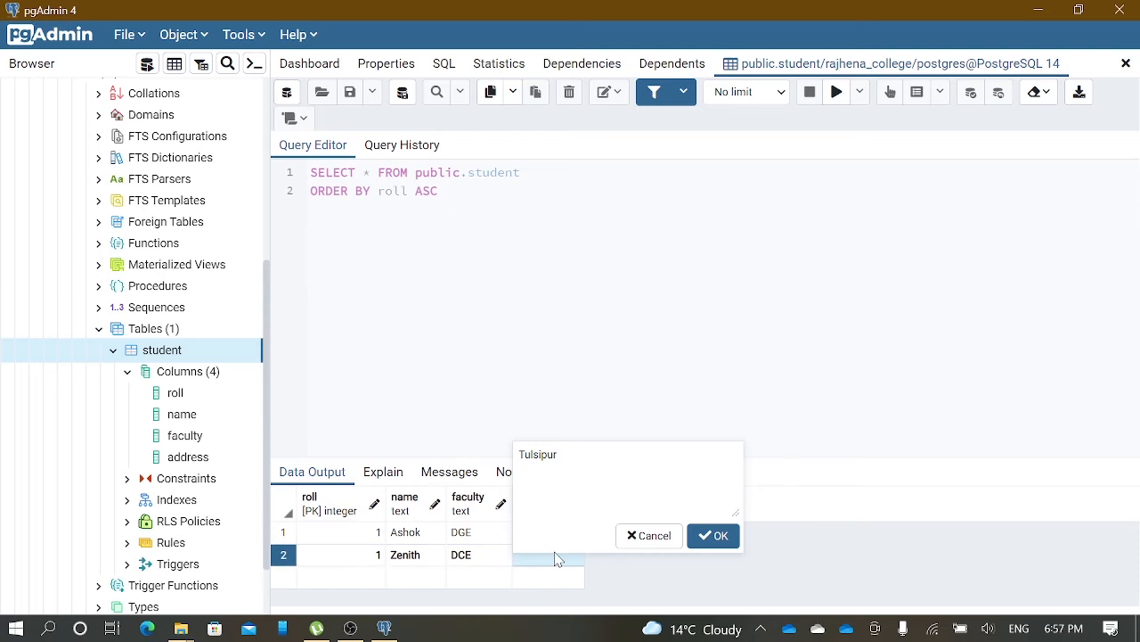
click(713, 536)
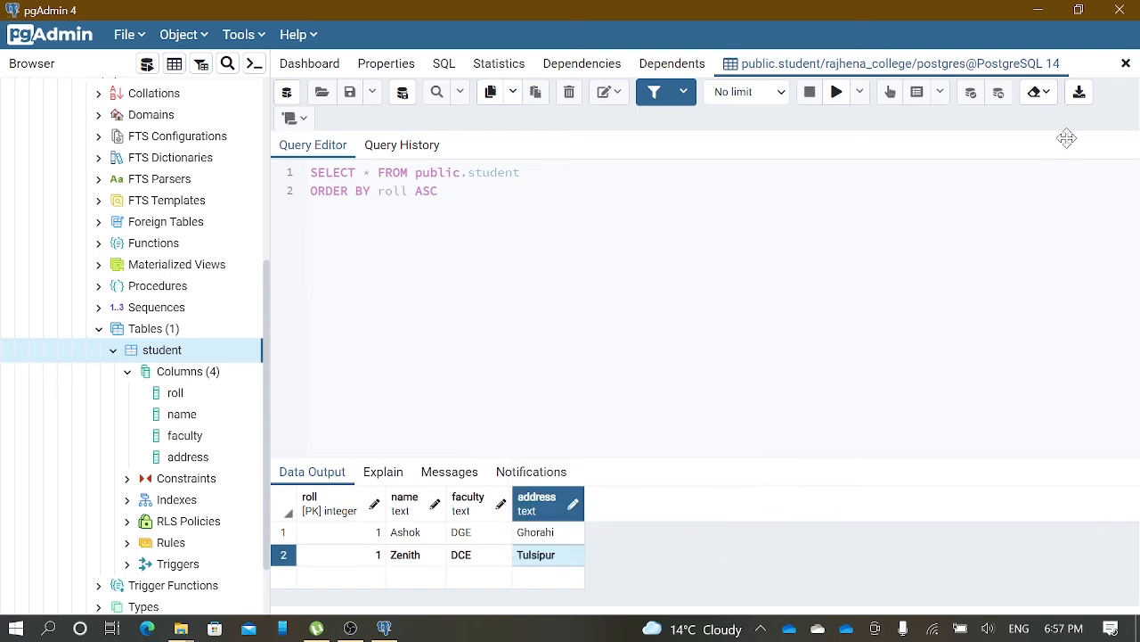
click(1126, 64)
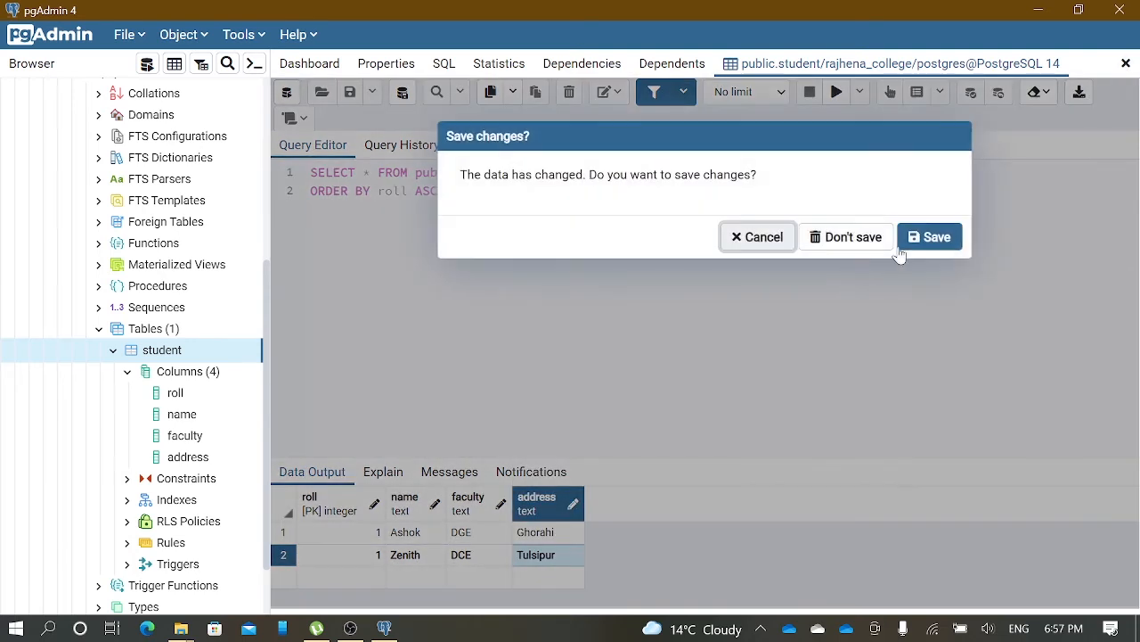
click(927, 235)
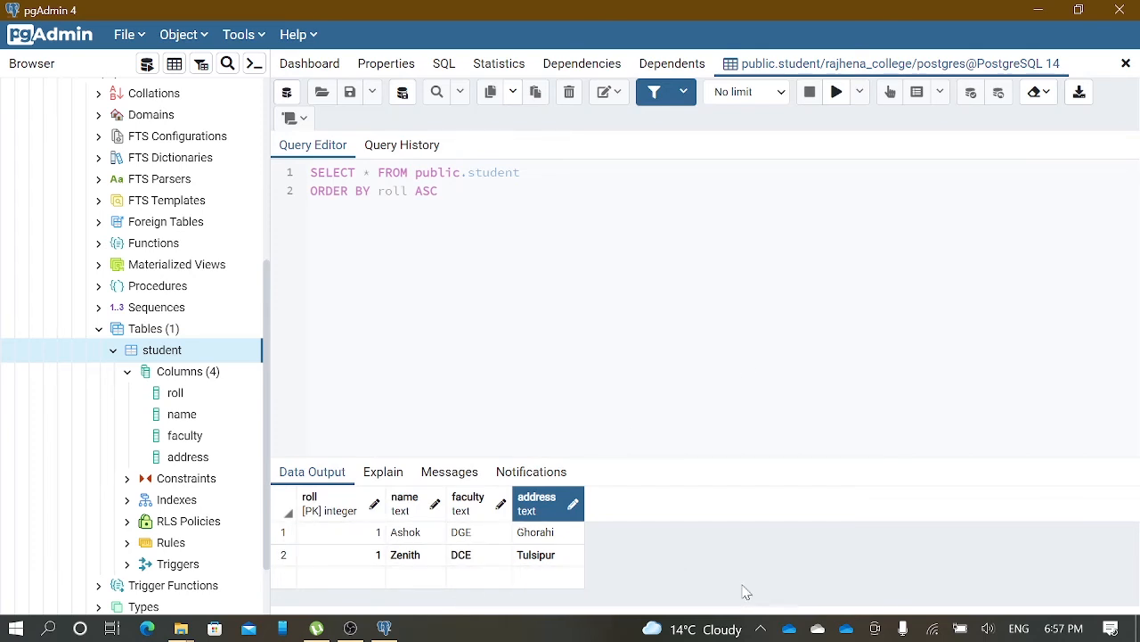
- Set the second row's roll to 2 and save the changes while closing the data view
double_click(375, 558)
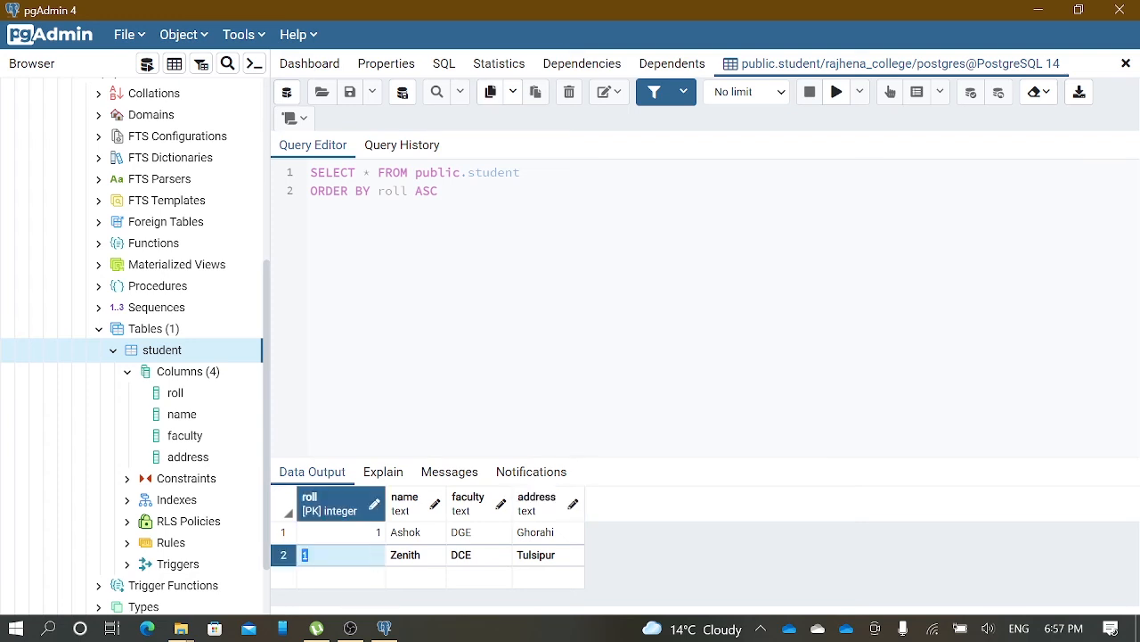
text(2)
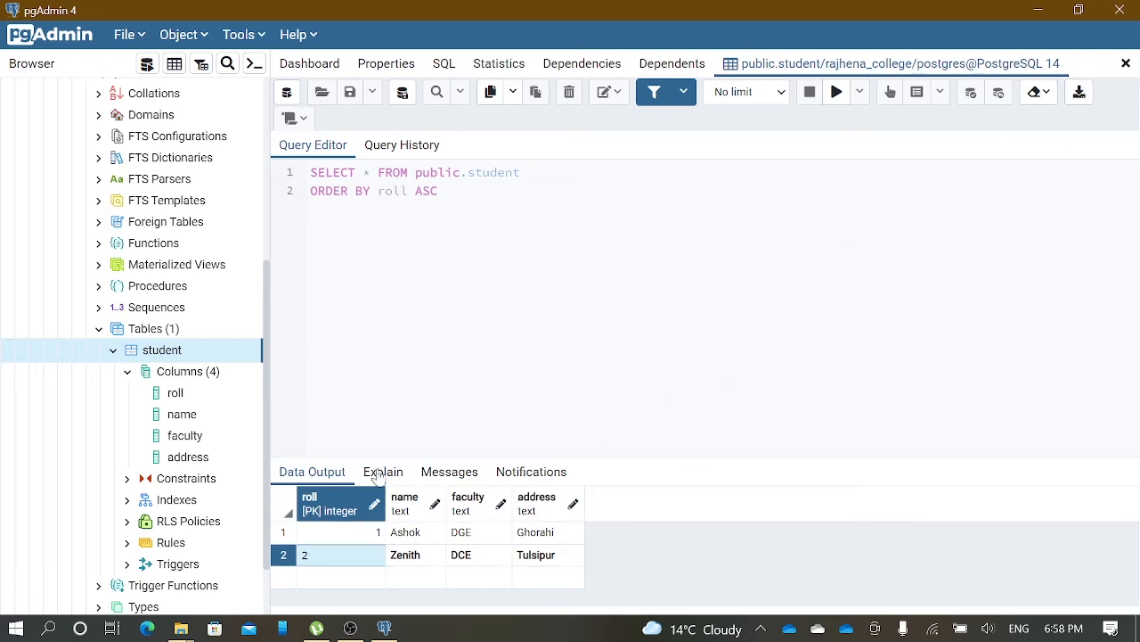
key(Return)
click(1126, 63)
click(928, 236)
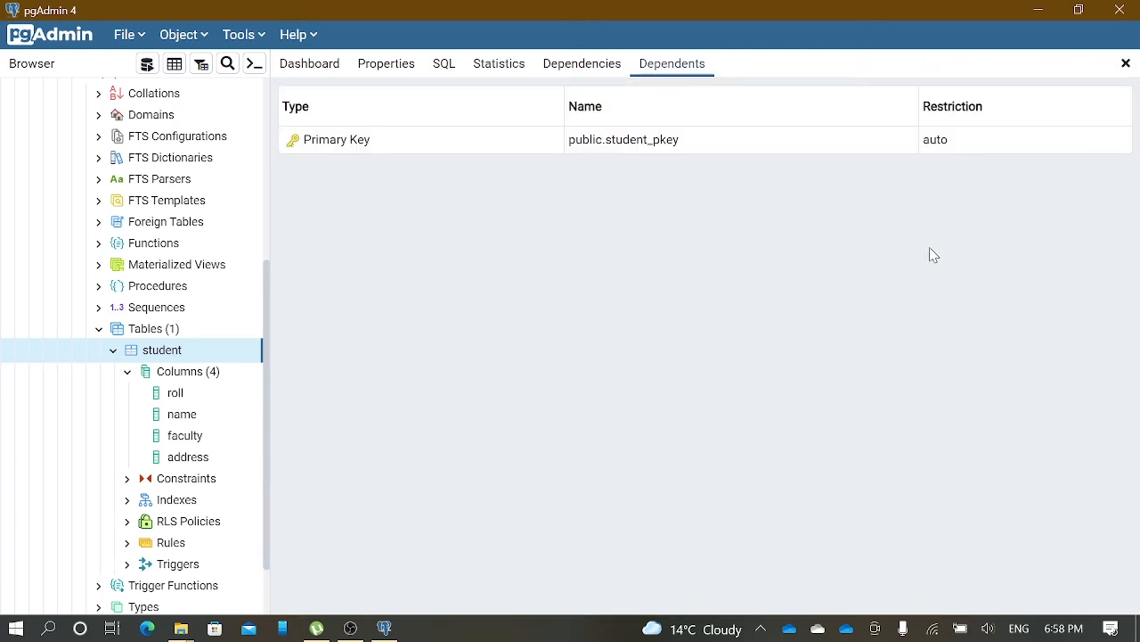
- Open the student table's data again with all rows for adding another record
right_click(156, 354)
mouse_move(267, 339)
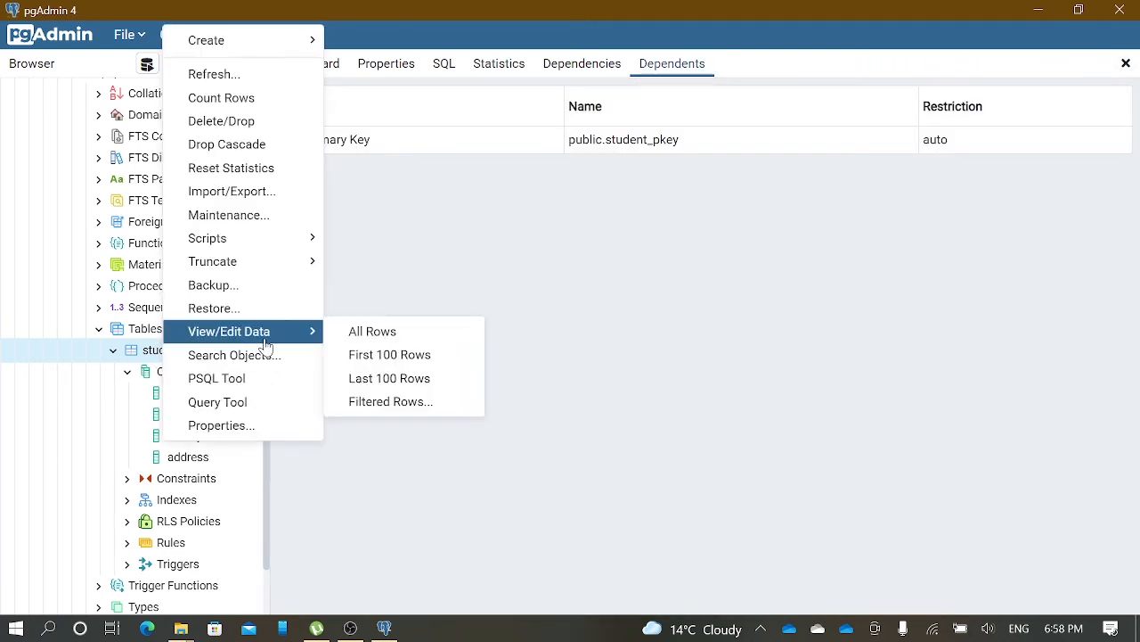
click(380, 341)
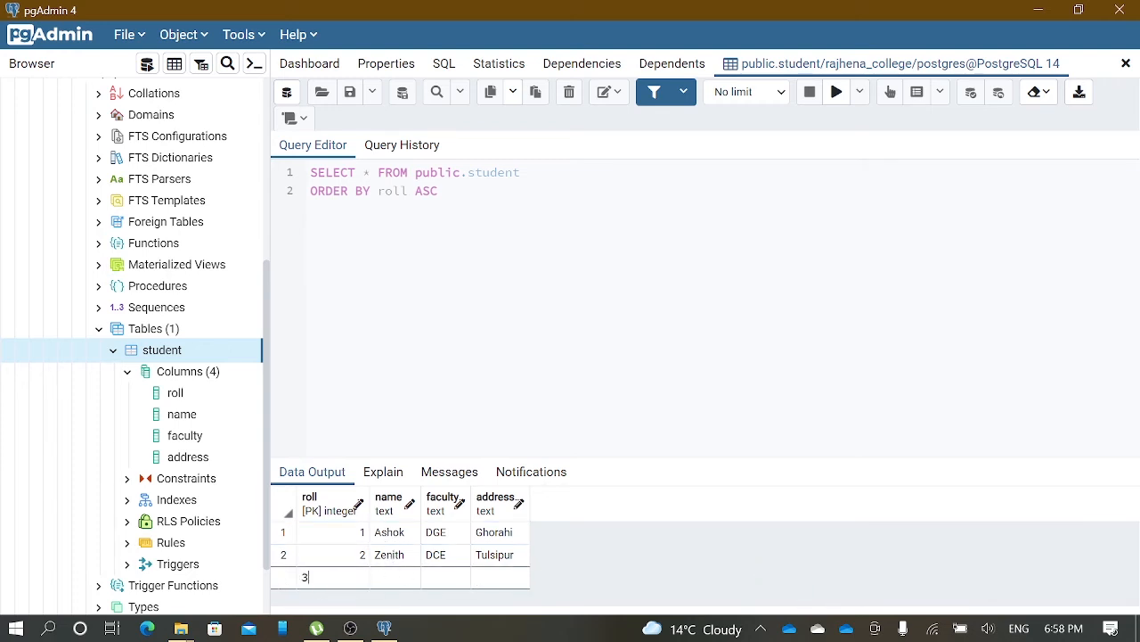
- Add a third row with roll 3 and set its faculty to DCE
key(Tab)
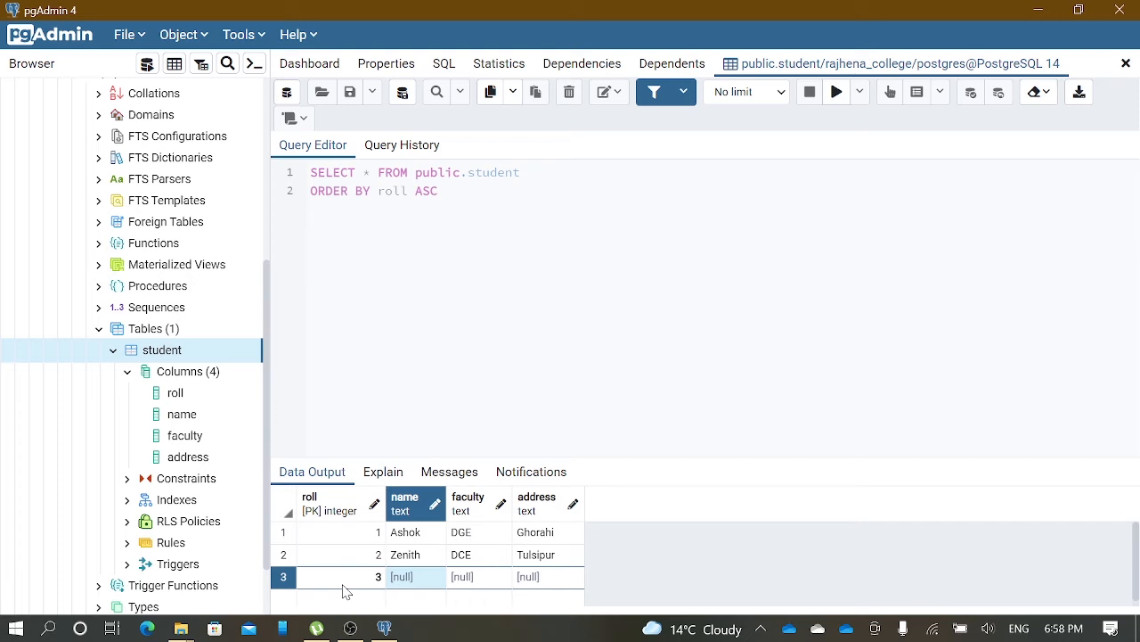
click(462, 578)
click(465, 579)
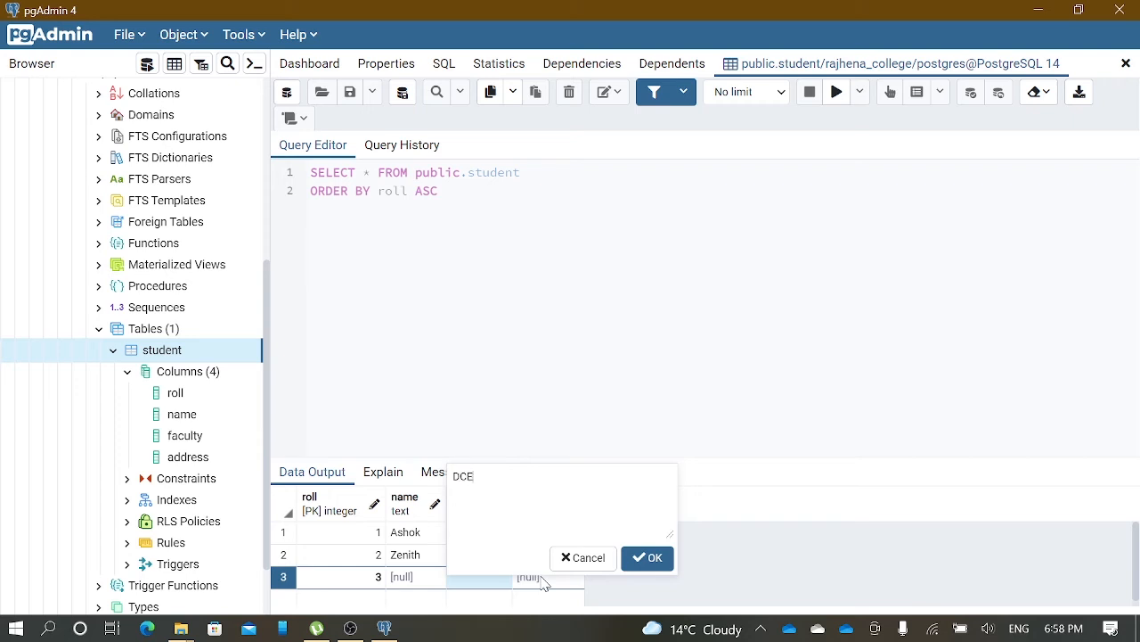
click(652, 558)
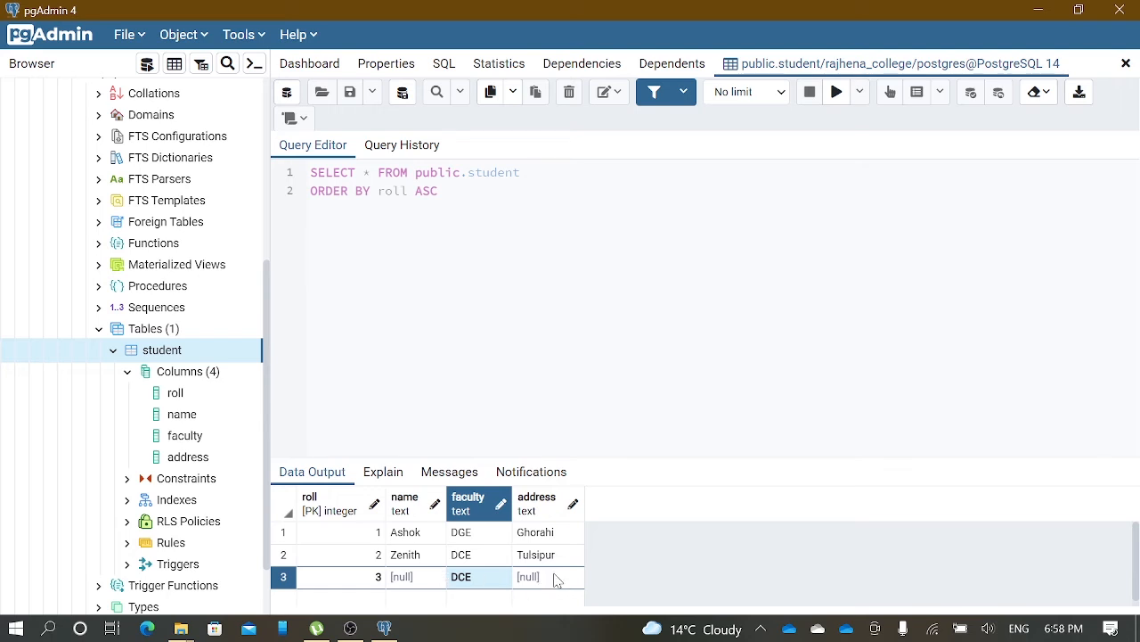
- Try to save the third row without a name while closing the data view
click(455, 579)
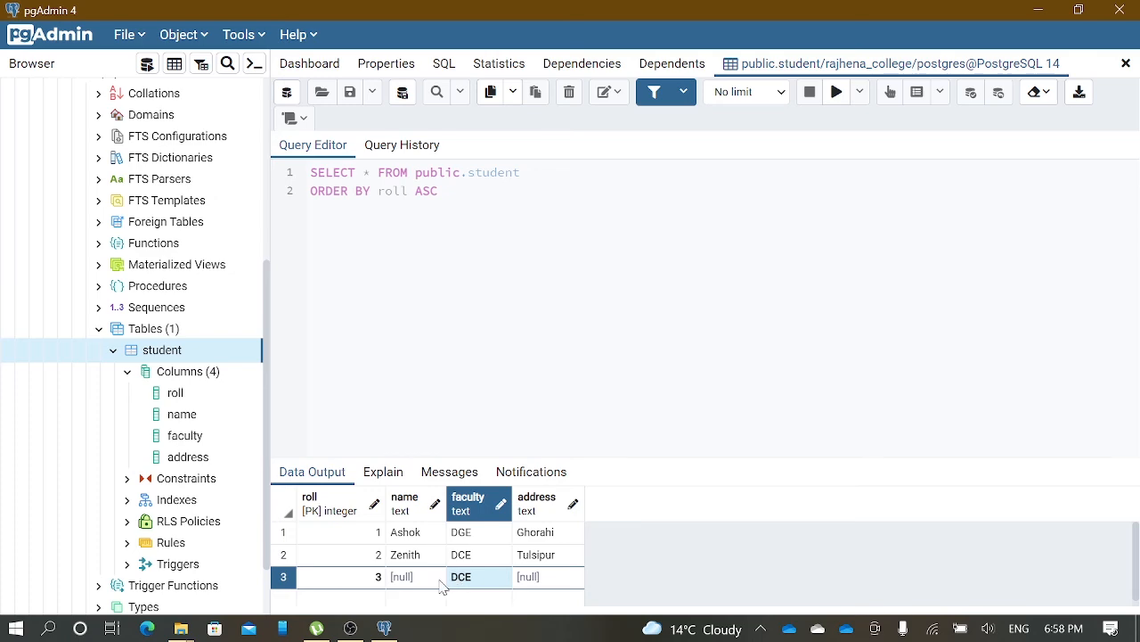
click(1127, 64)
click(929, 236)
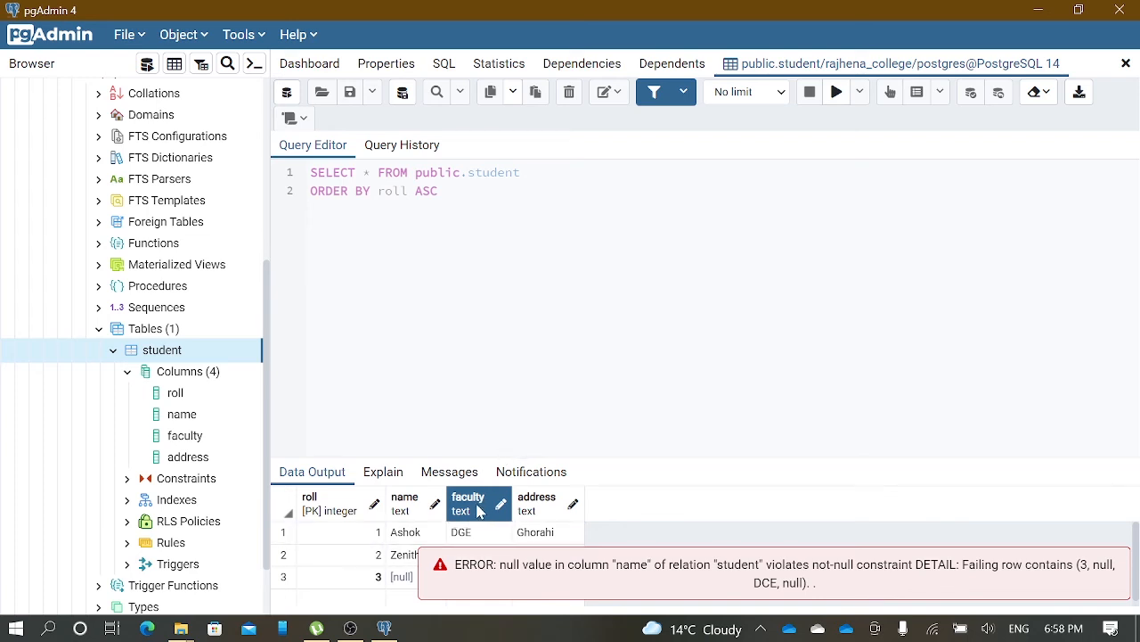
- Enter the student's name in the third row and save the changes while closing the data view
click(398, 579)
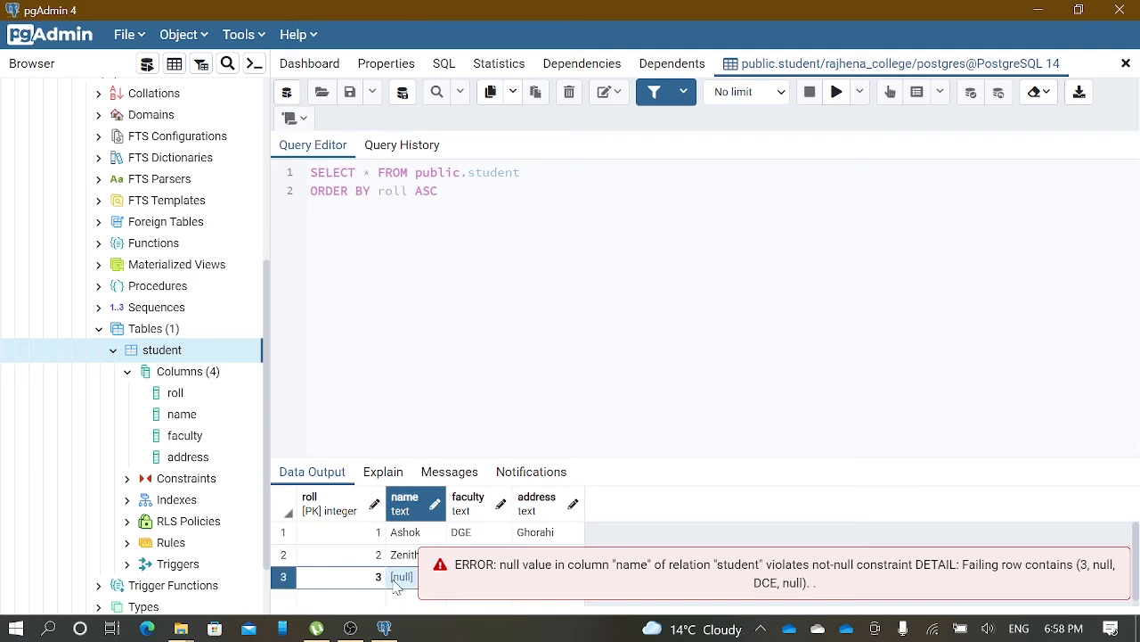
double_click(401, 578)
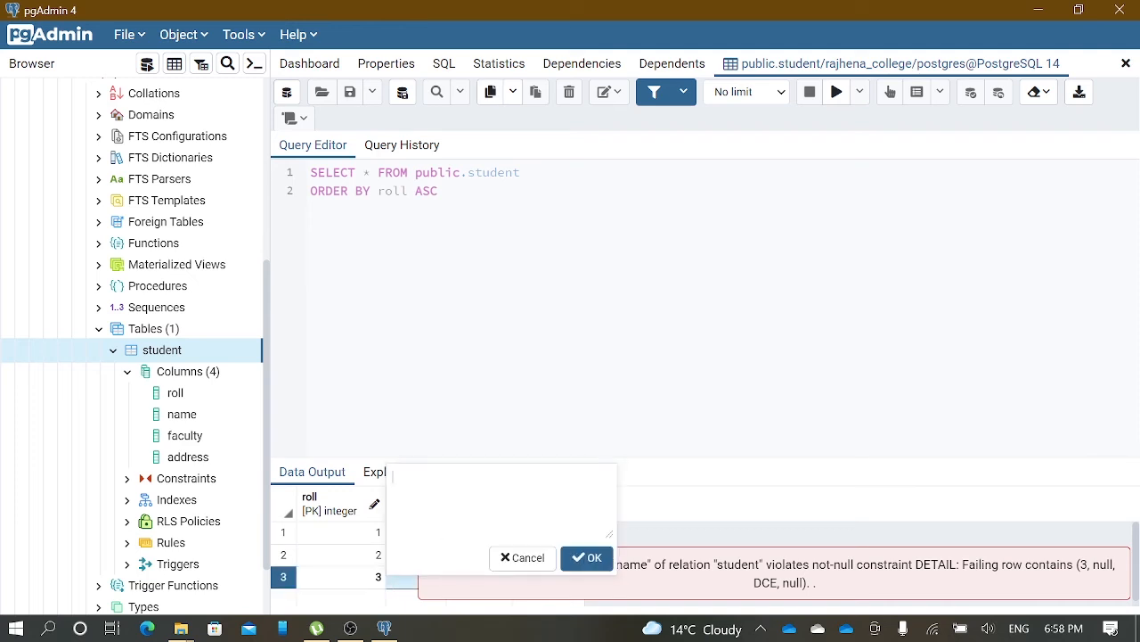
text(Bimal)
click(589, 556)
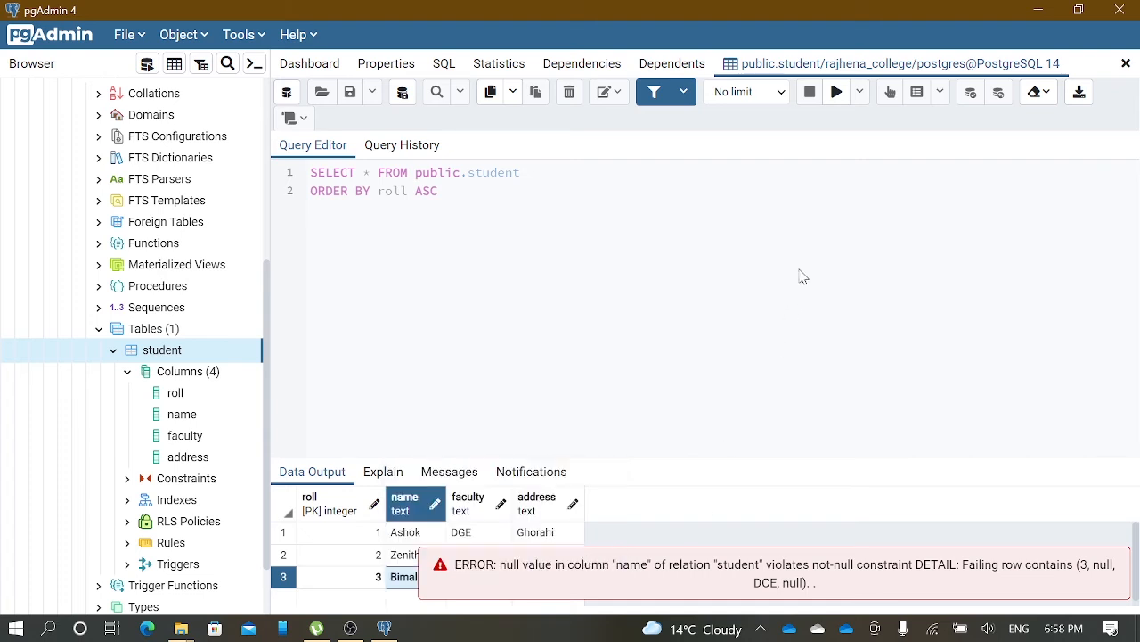
click(1126, 63)
click(923, 235)
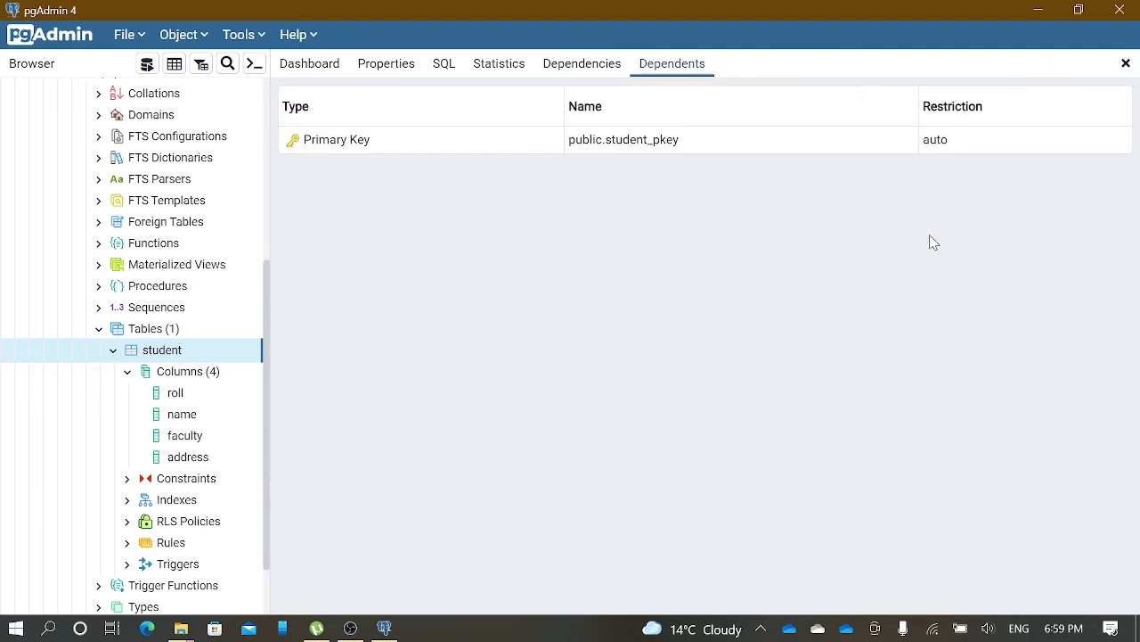
- Open all rows of the student table and review the records alongside the rajhena_college database's schema and table structure
right_click(183, 356)
mouse_move(300, 333)
click(386, 332)
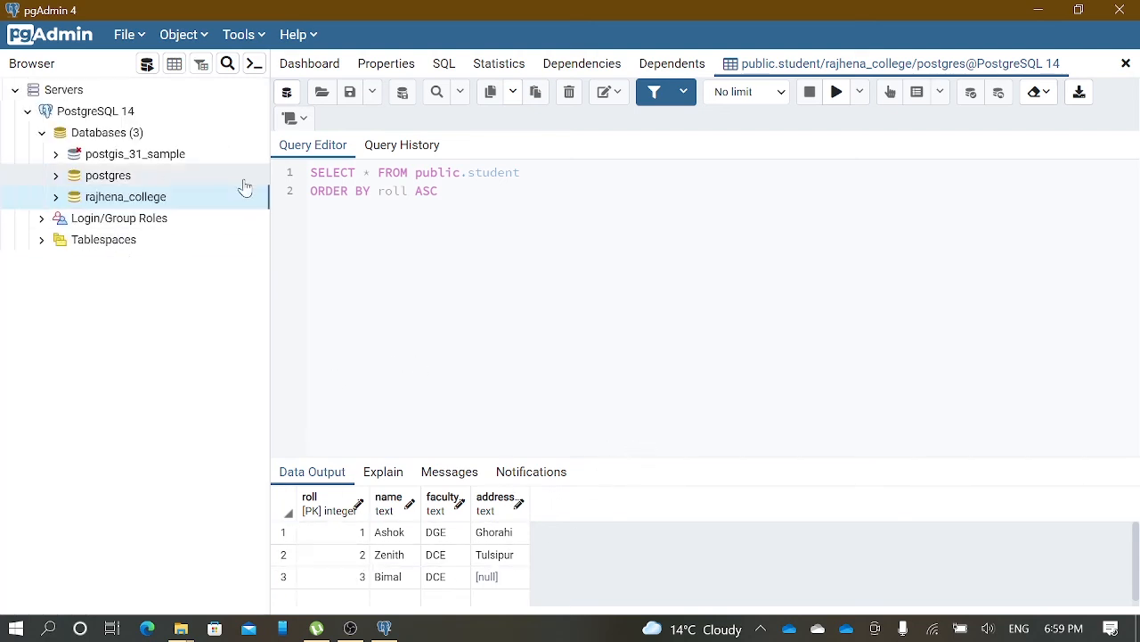
click(56, 197)
scroll(204, 377, down, 3)
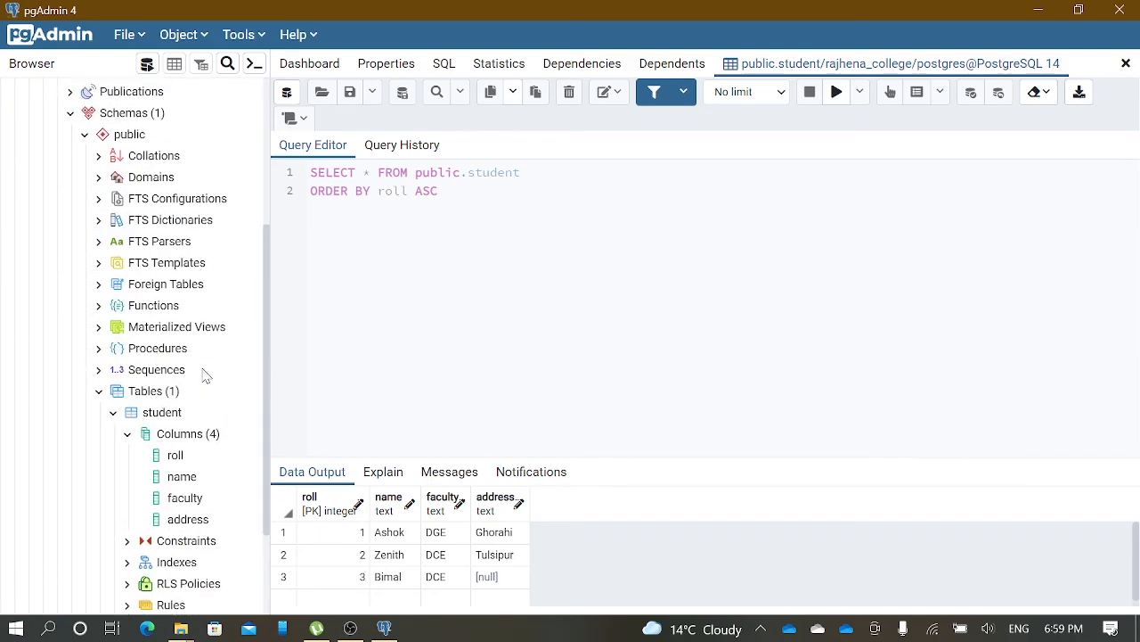
scroll(204, 377, up, 3)
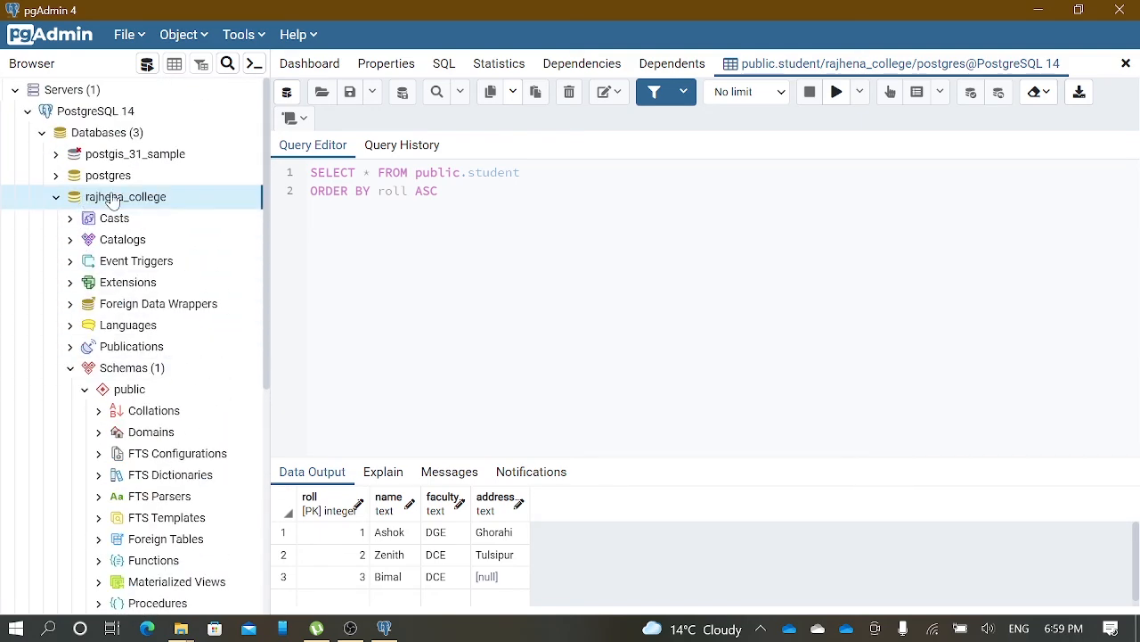
scroll(459, 574, down, 1)
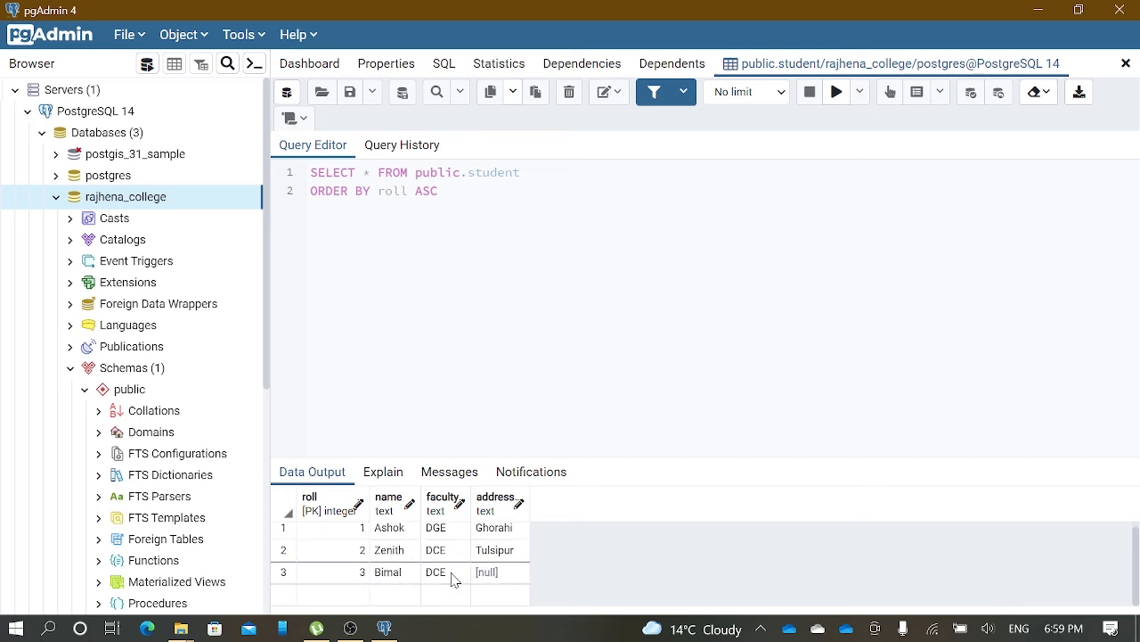
scroll(452, 580, up, 1)
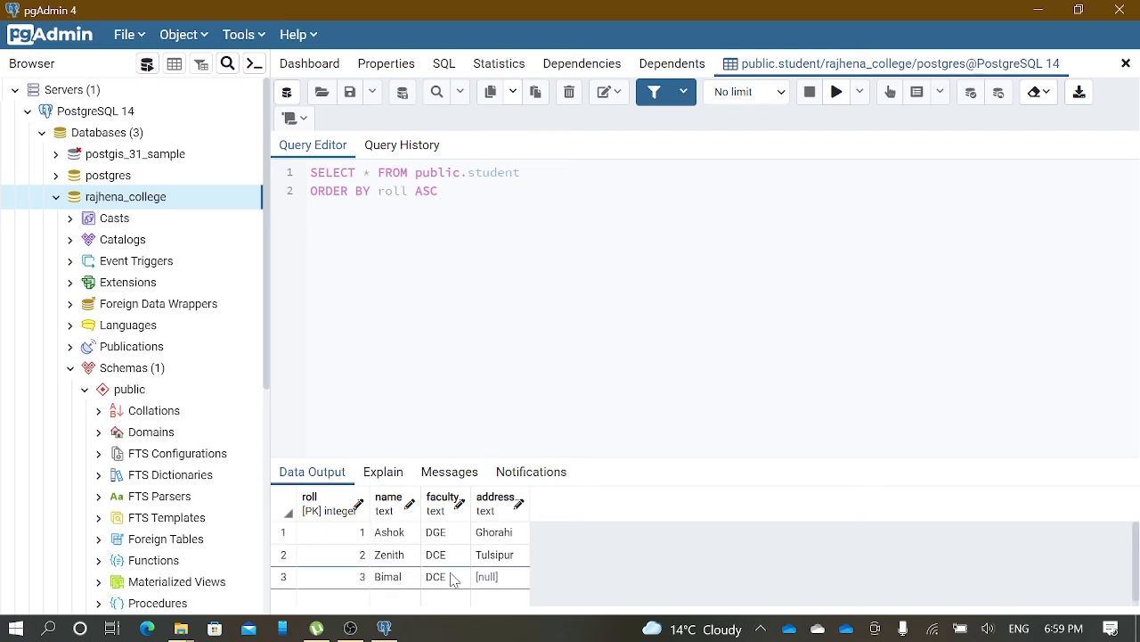
click(56, 197)
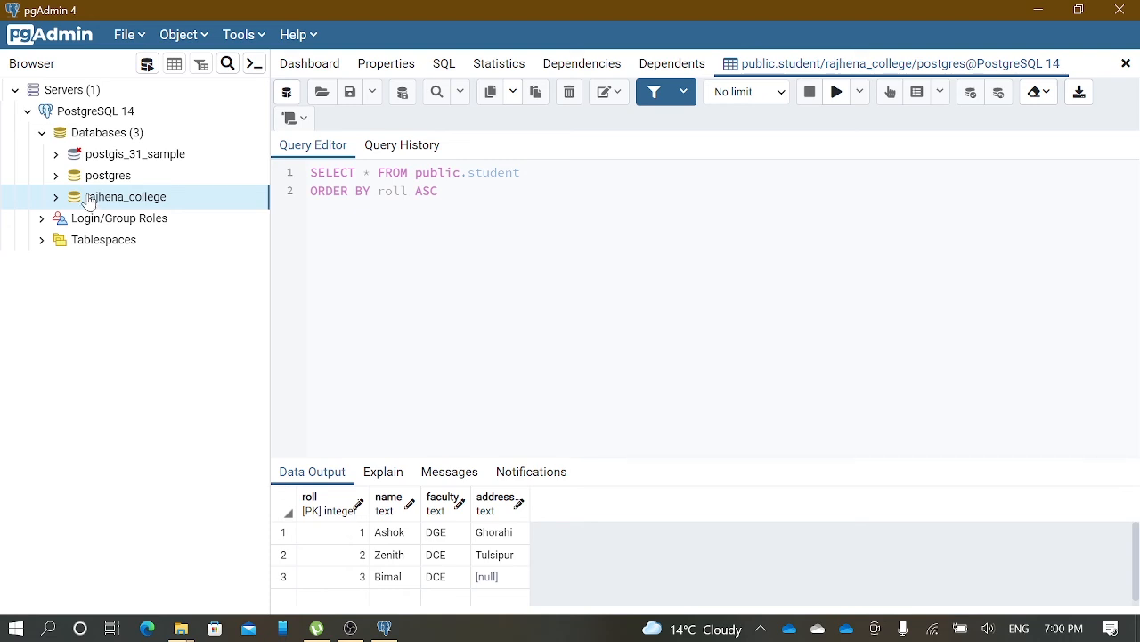
- Open a Query Tool for rajhena_college and execute the query "create database rajhena_school"
click(261, 43)
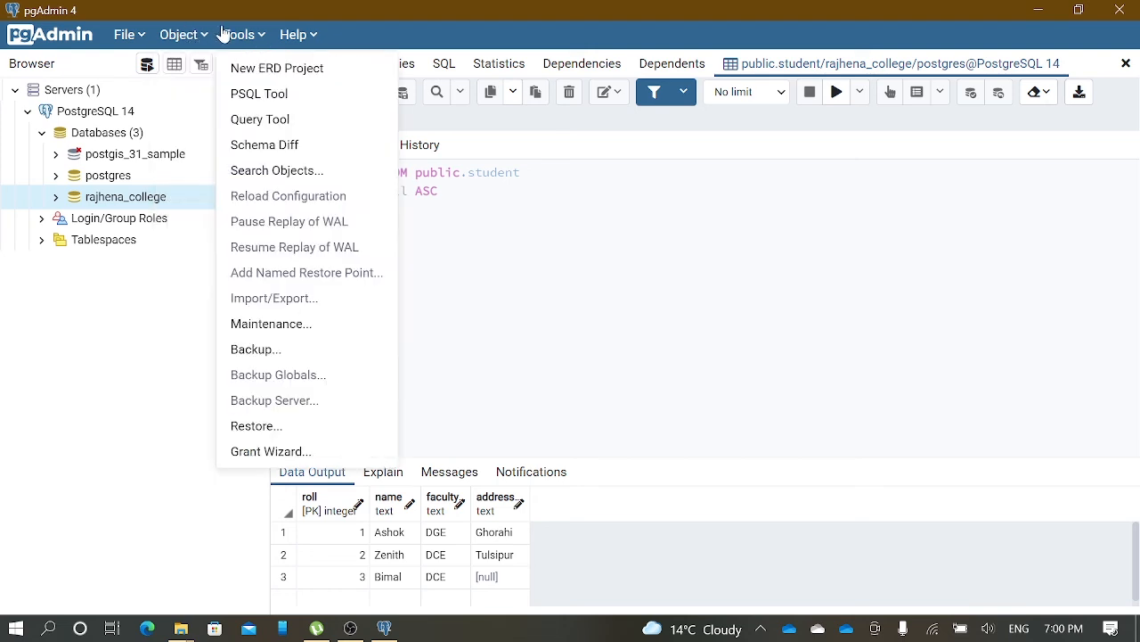
click(274, 122)
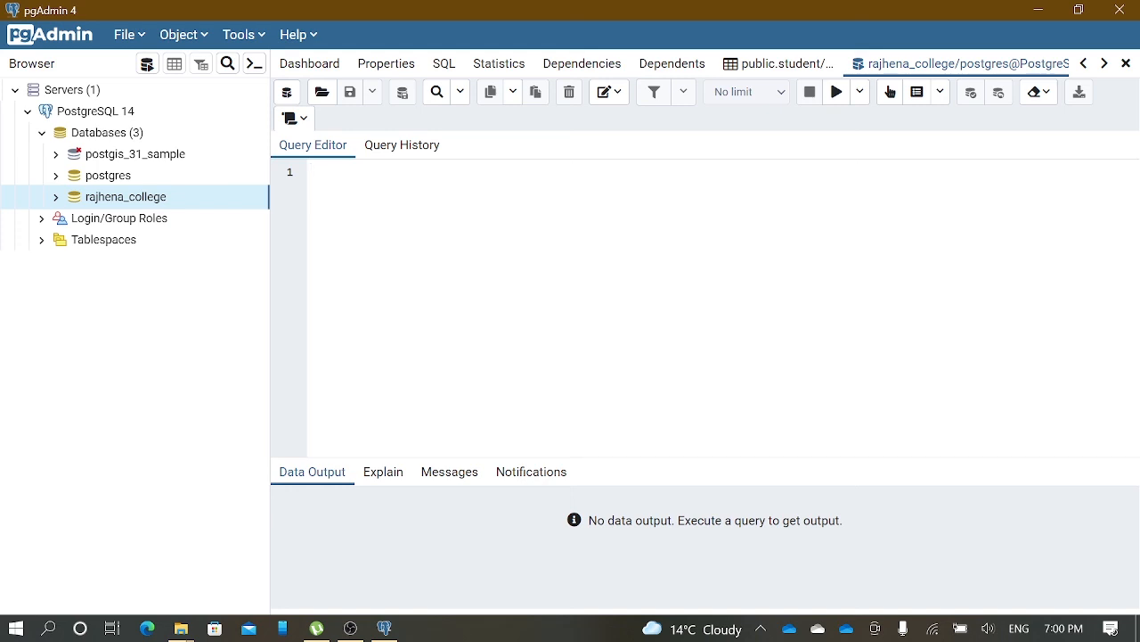
text(create database )
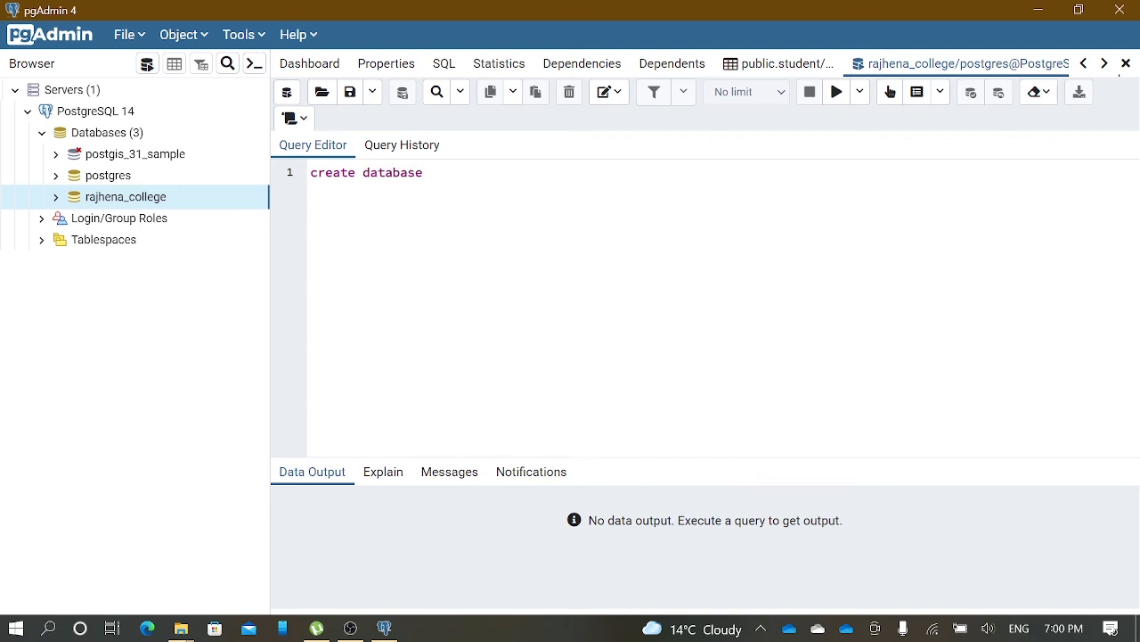
text(rajhena_school)
click(837, 94)
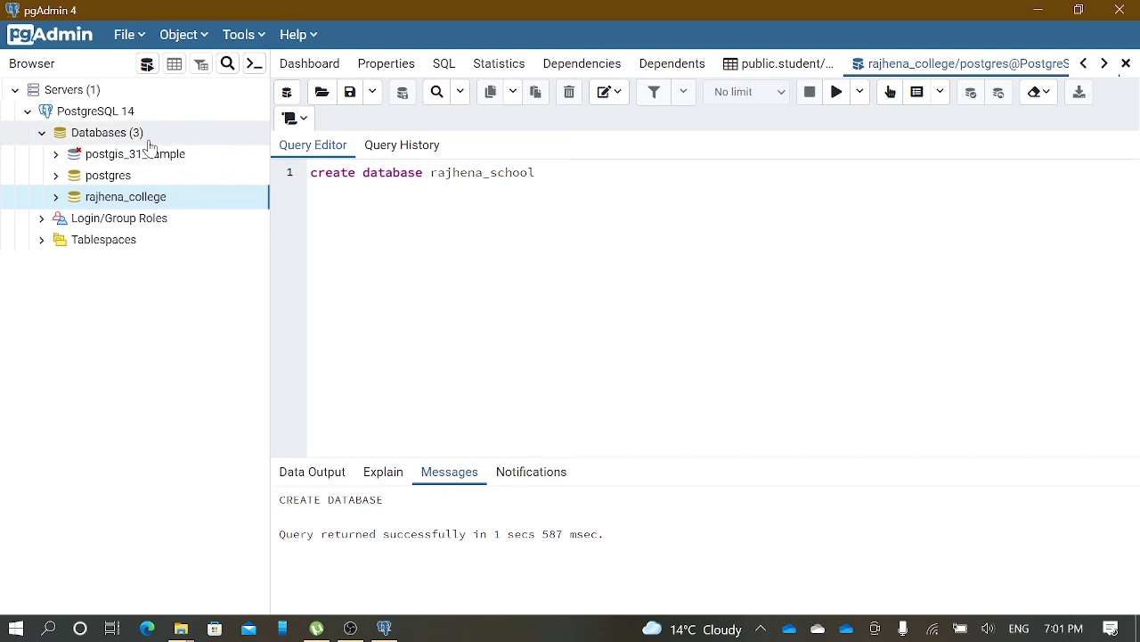
- Refresh the server's databases and connect to rajhena_school to check its objects
right_click(84, 132)
click(165, 177)
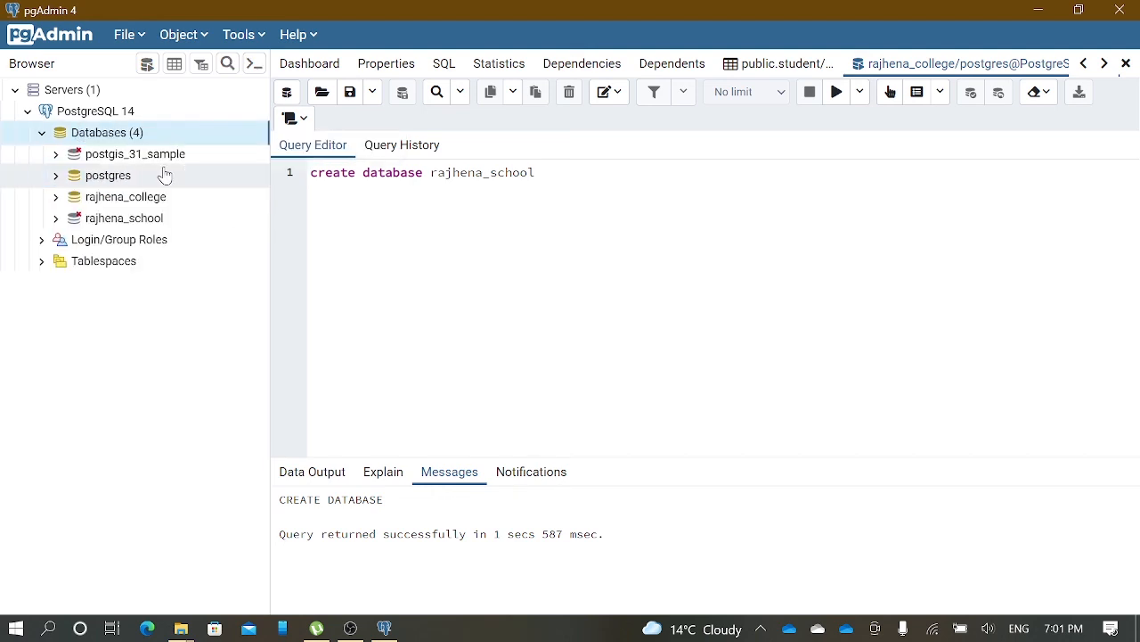
click(101, 221)
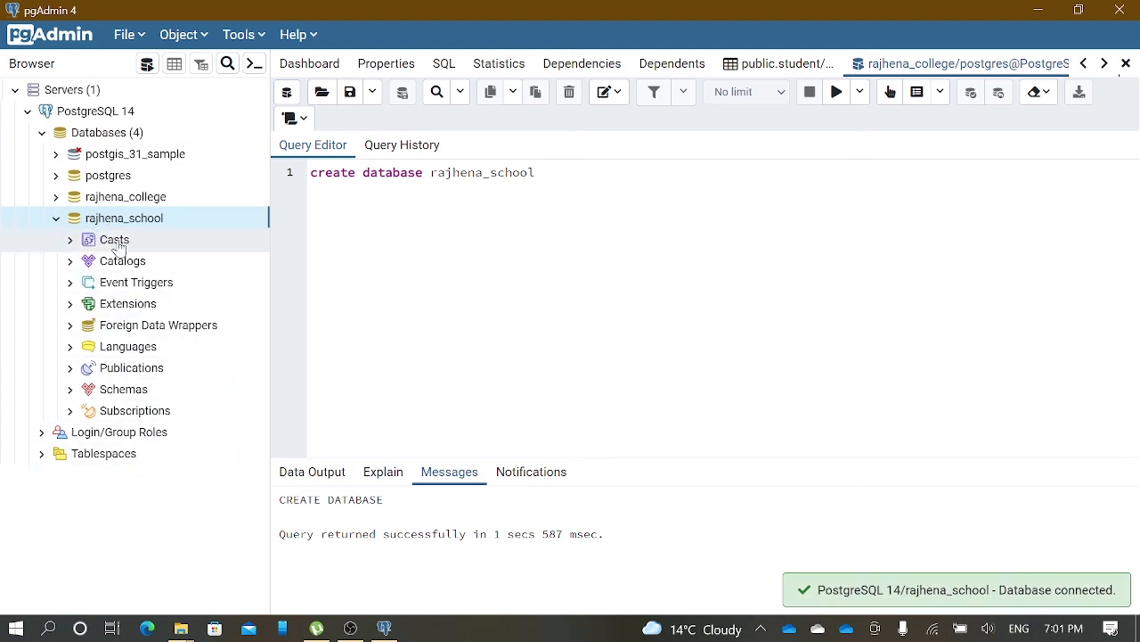
click(55, 218)
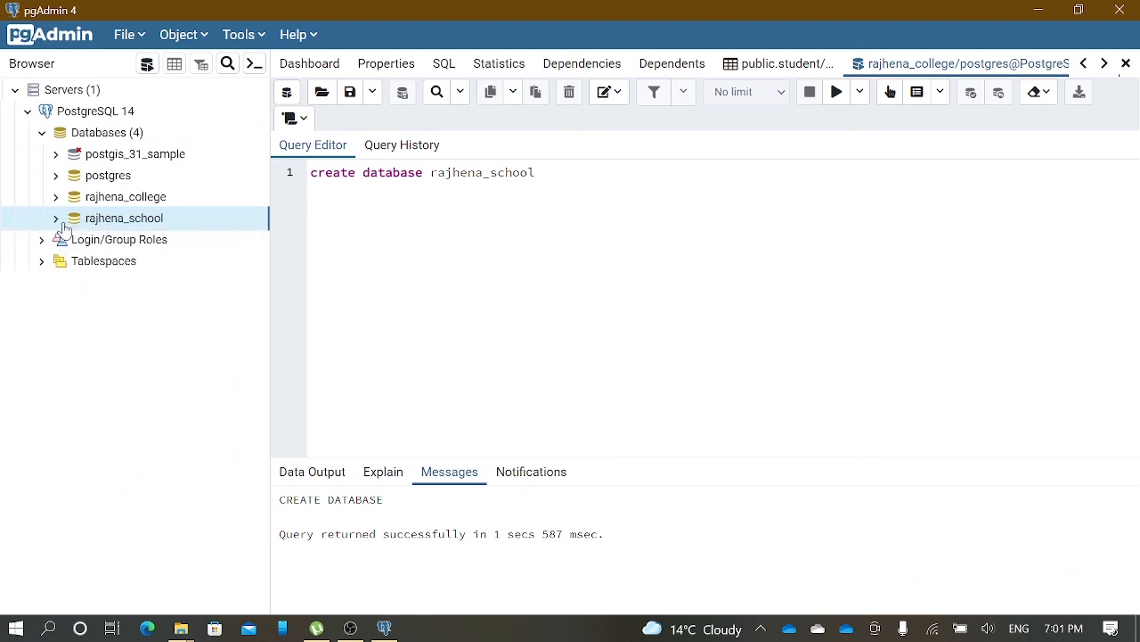